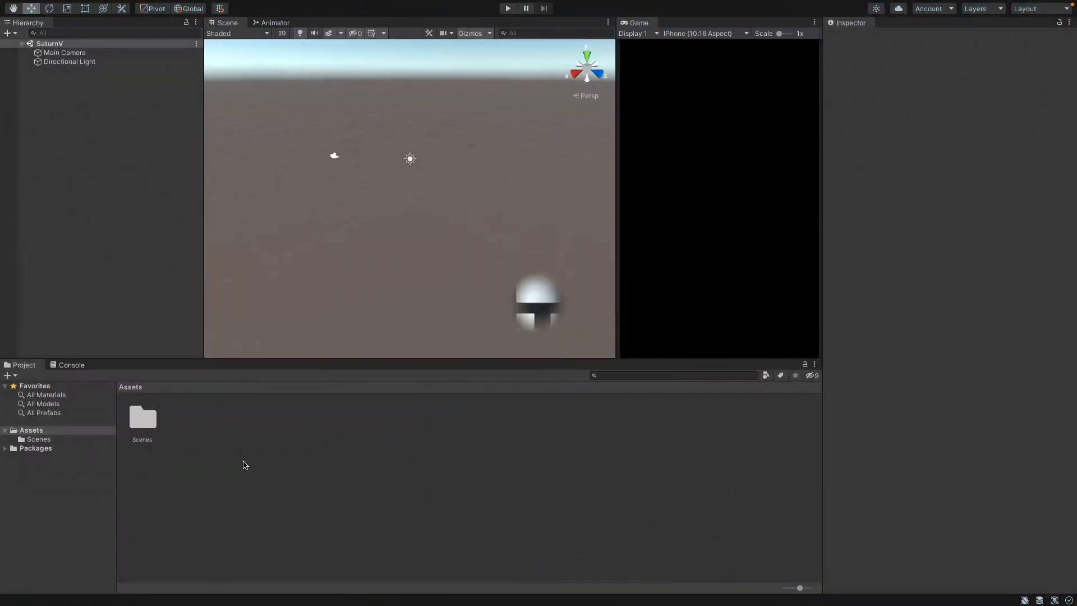
Create a folder named Models in the project's Assets and open it.
right_click(229, 456)
mouse_move(277, 283)
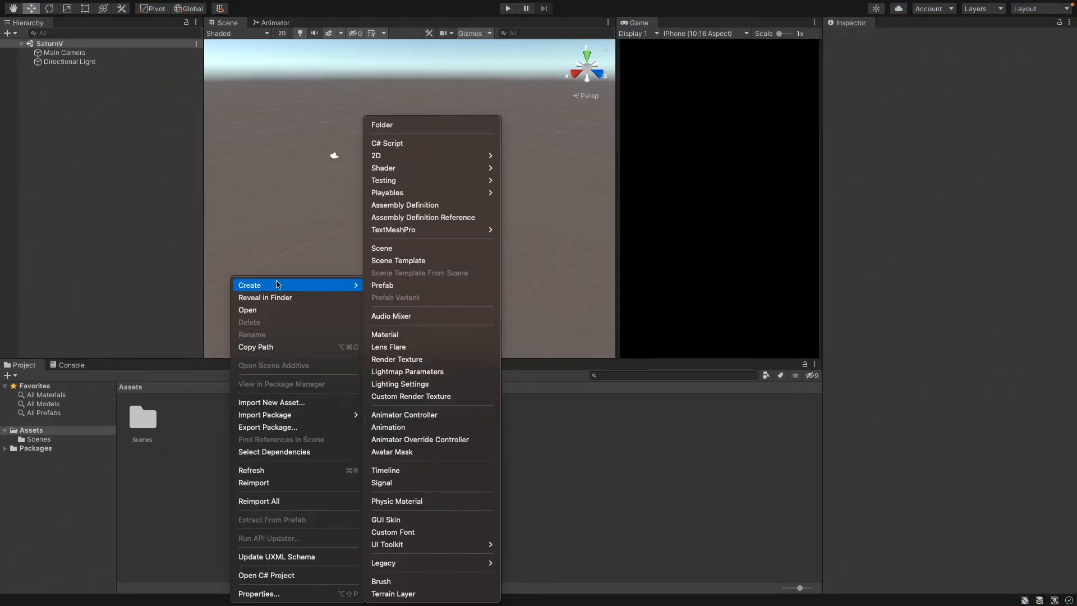
left_click(461, 124)
type("Mode")
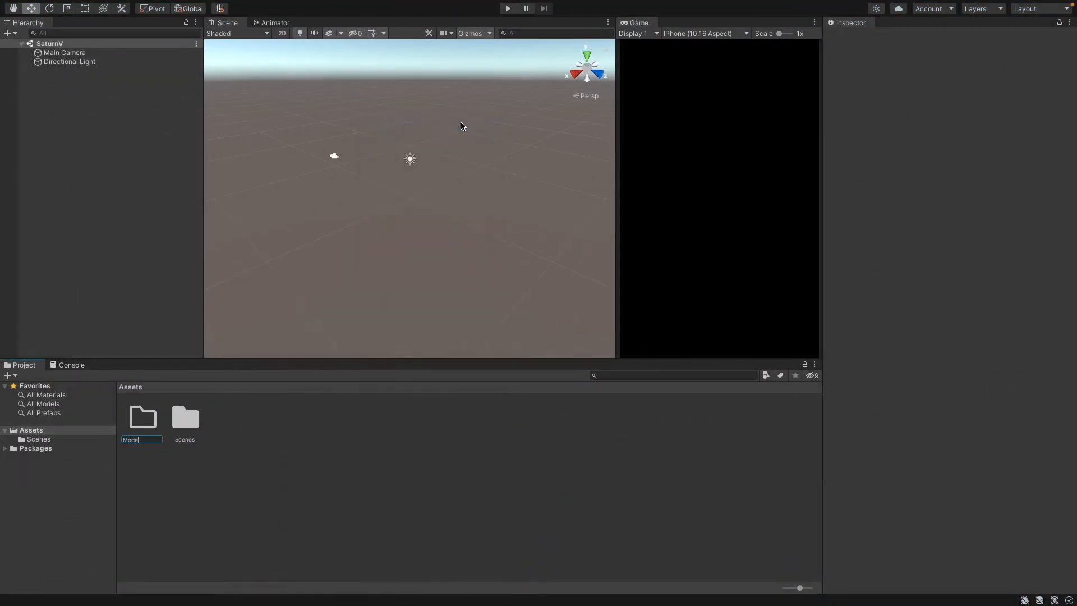
type("ls")
key("Return")
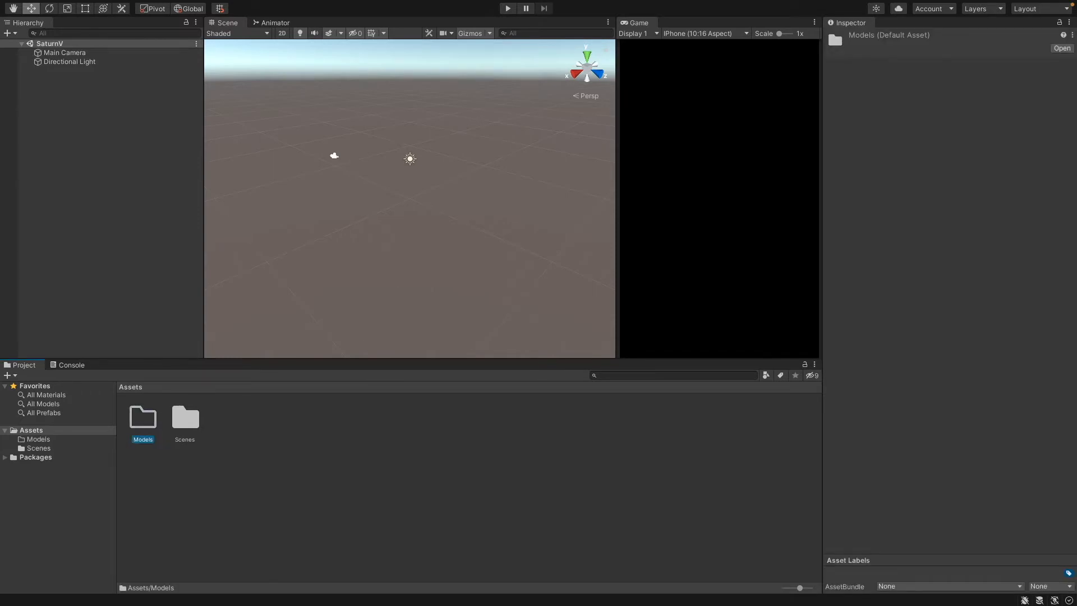
double_click(144, 420)
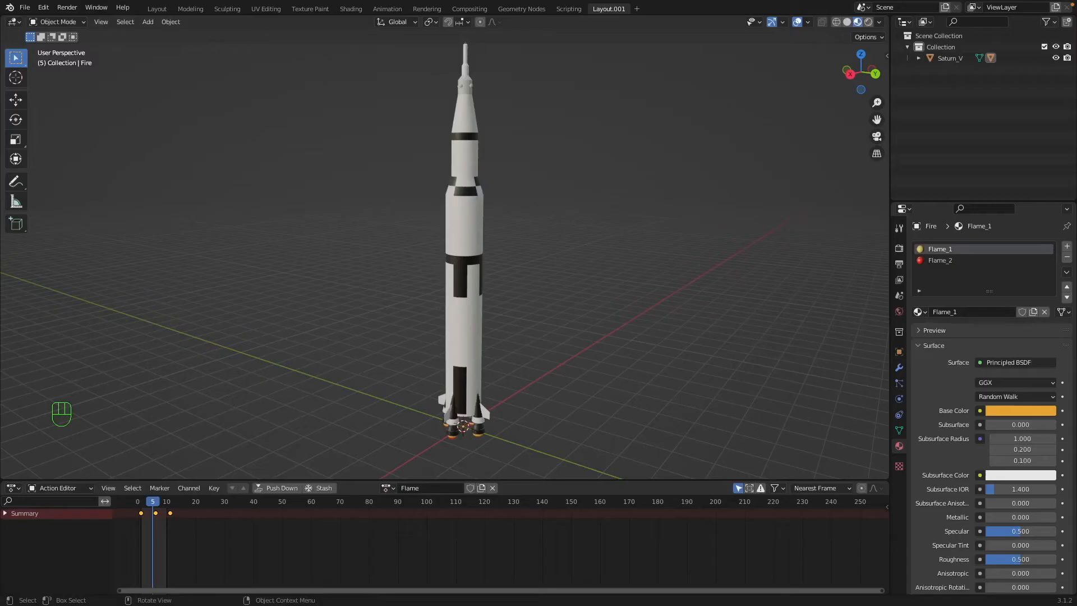
Switch to Blender, hide the viewport overlays and play the engine flame animation on the Saturn V rocket.
left_click(655, 311)
scroll(655, 310, "left", 5)
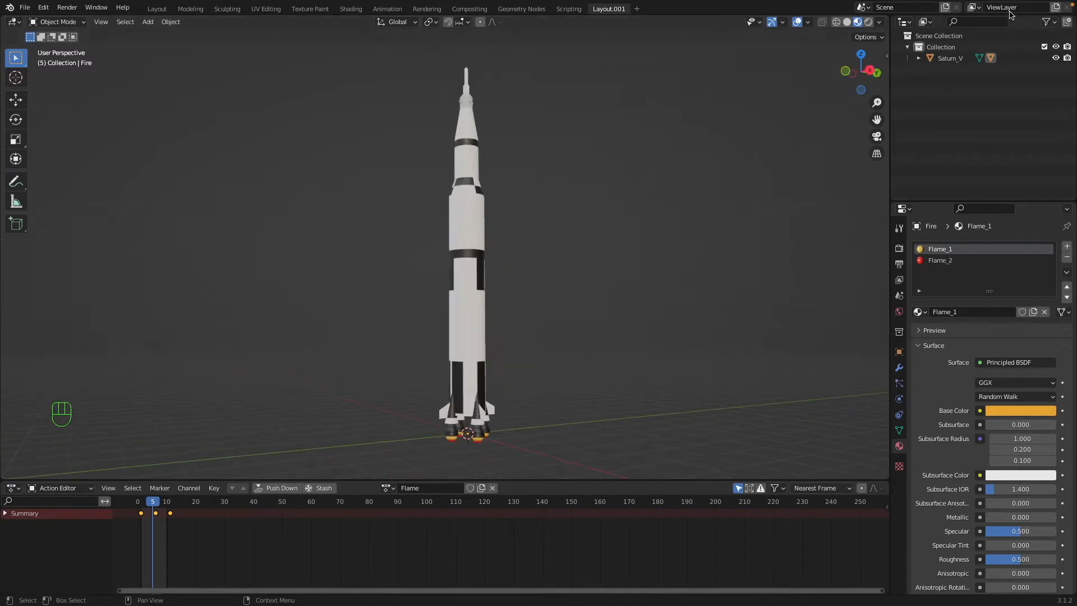
left_click(797, 22)
key("space")
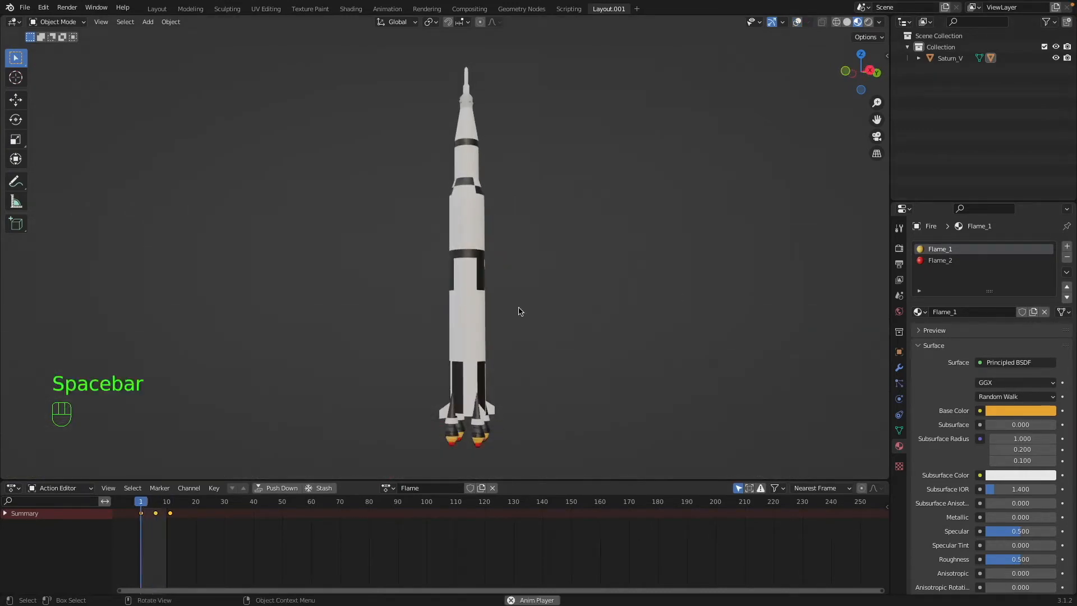
scroll(520, 308, "down", 4)
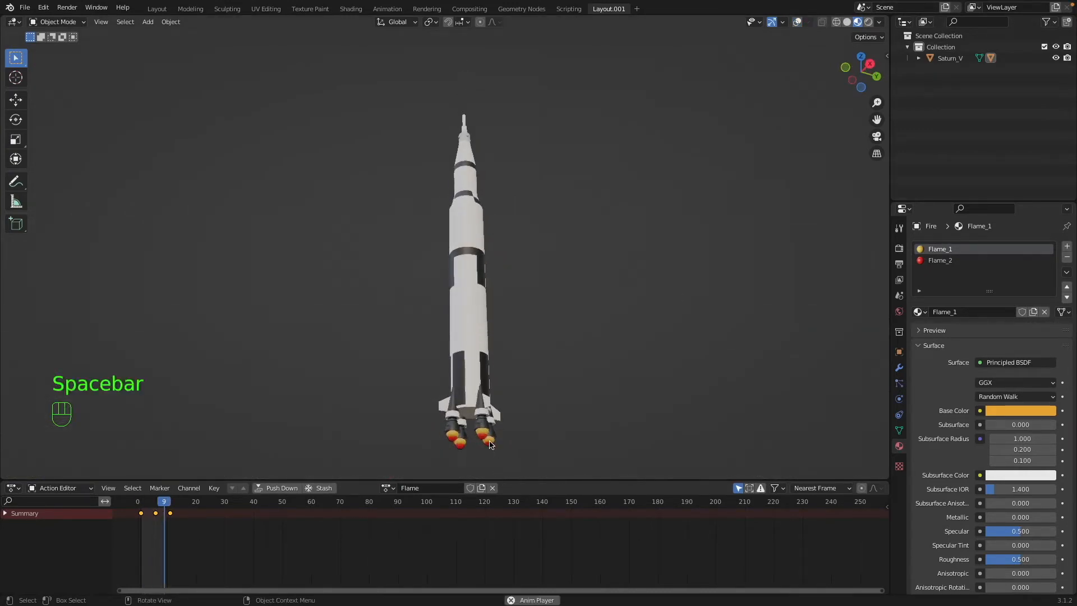
key("space")
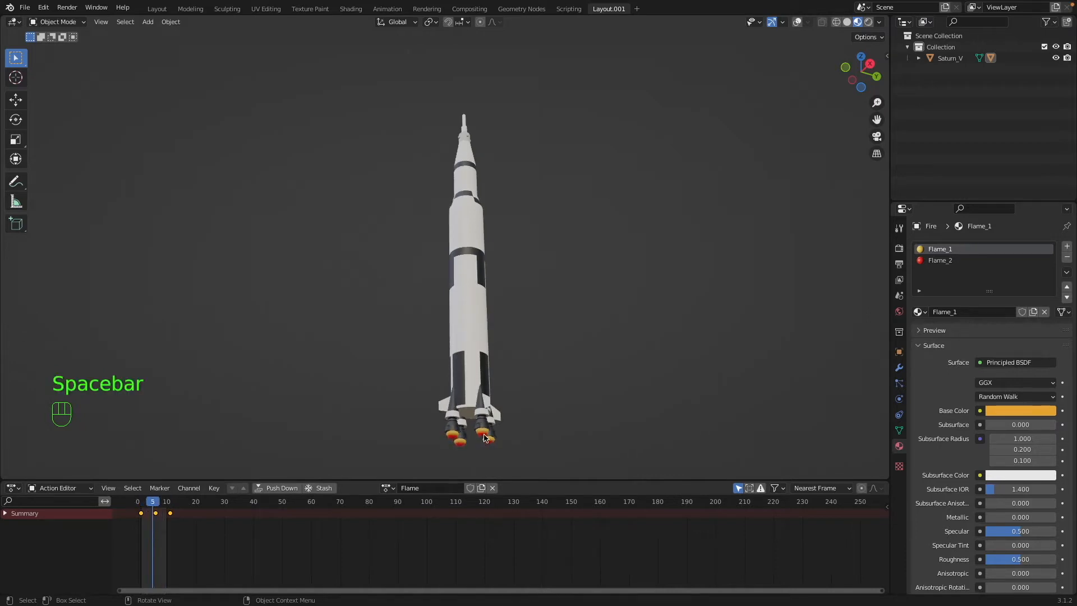
Try changing the Fire object's Flame_1 material surface to an Emission shader, and undo the change.
left_click(919, 58)
left_click(965, 79)
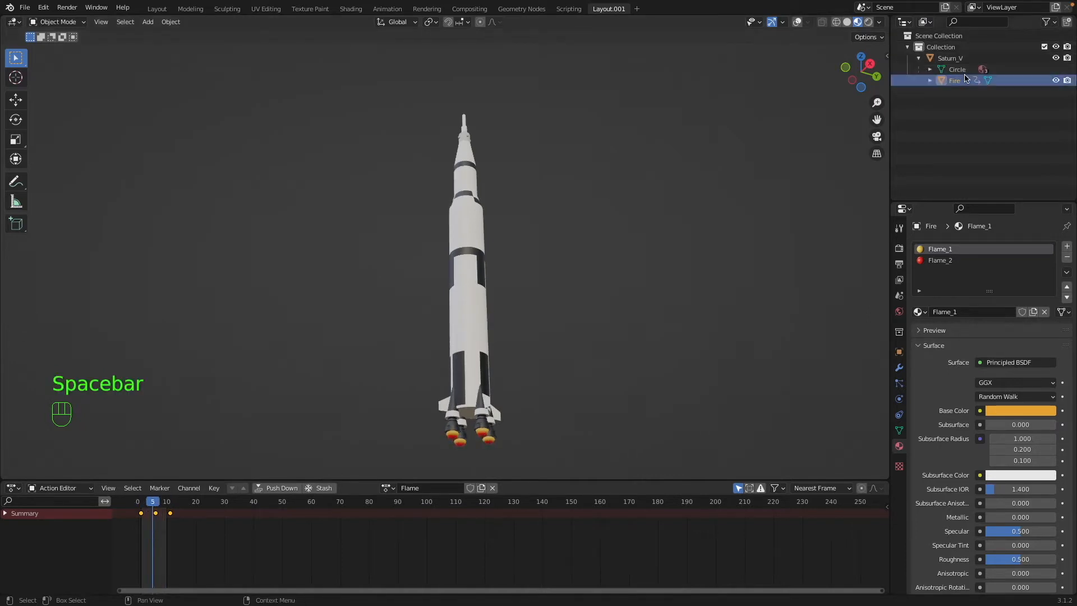
left_click(1020, 365)
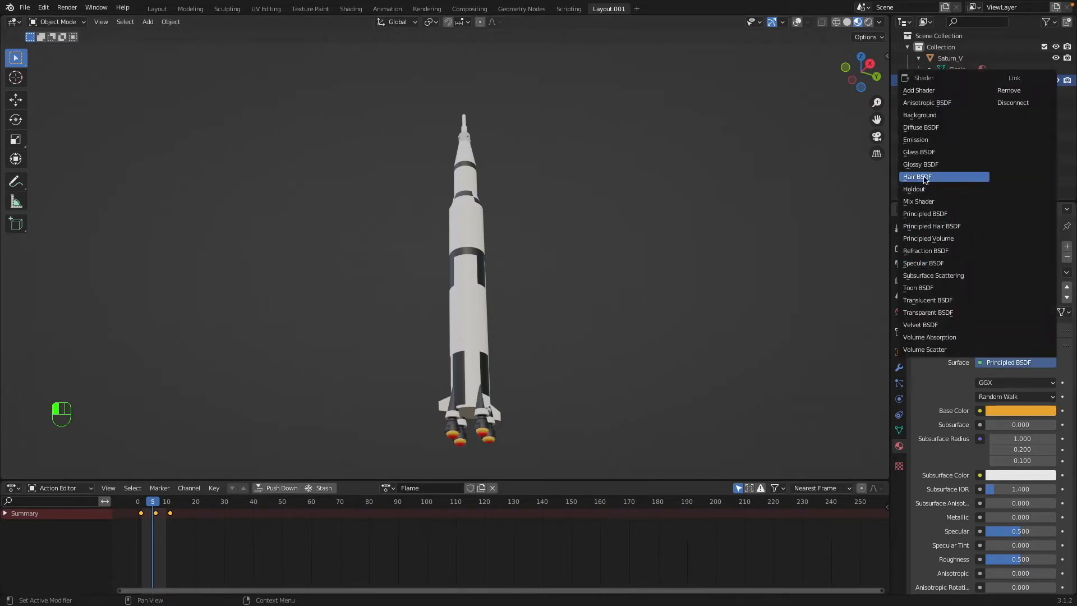
left_click(920, 140)
key("super+z")
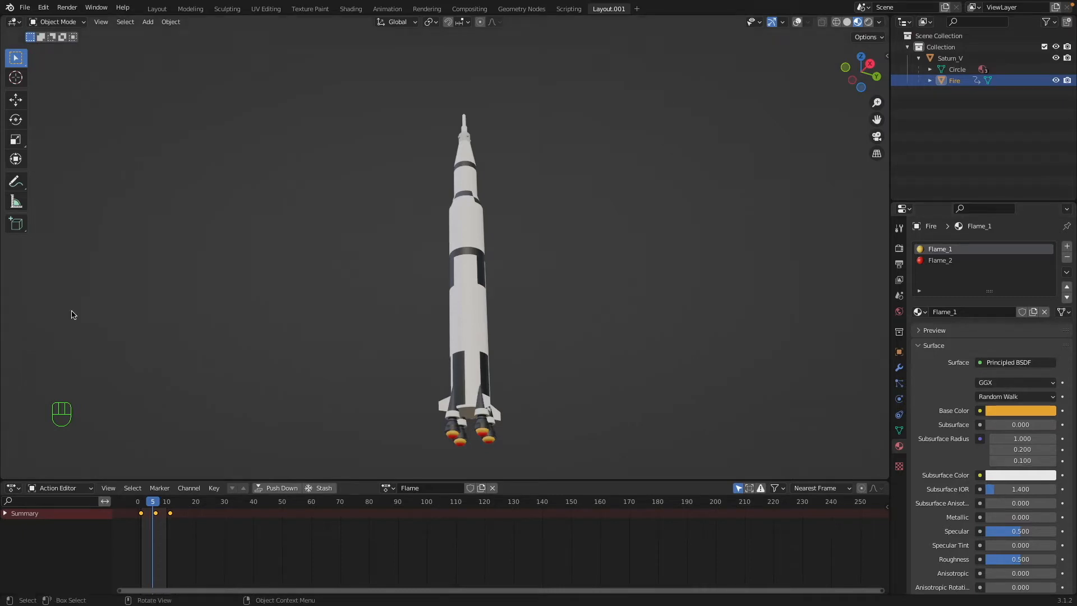
Deselect the rocket parts and the keyframes, and play the Flame action again from another viewing angle.
left_click(531, 311)
middle_click_drag(532, 311, 555, 336)
left_click(333, 514)
key("space")
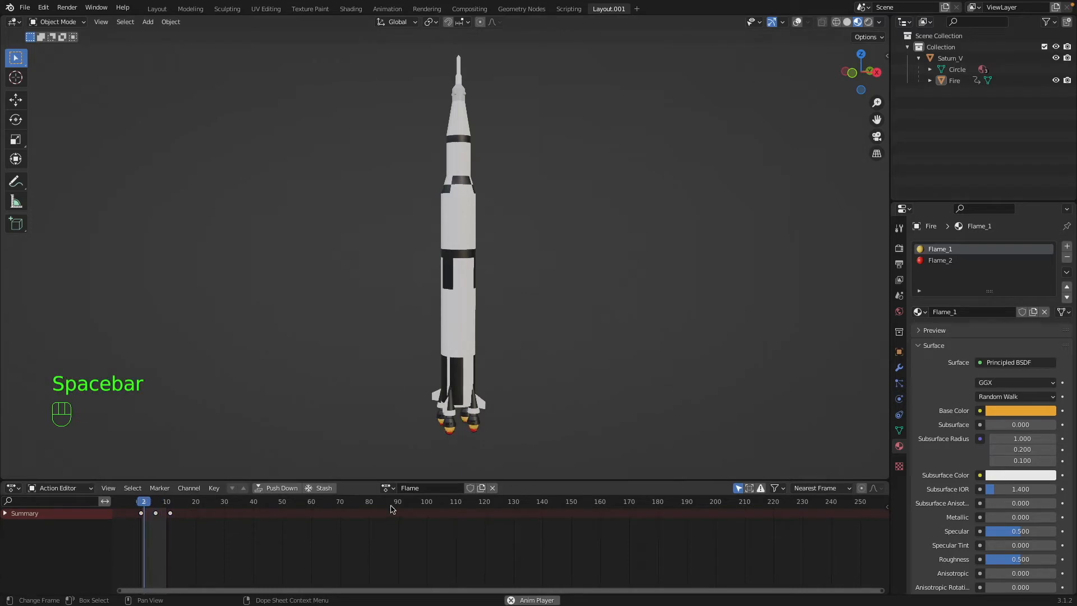
key("space")
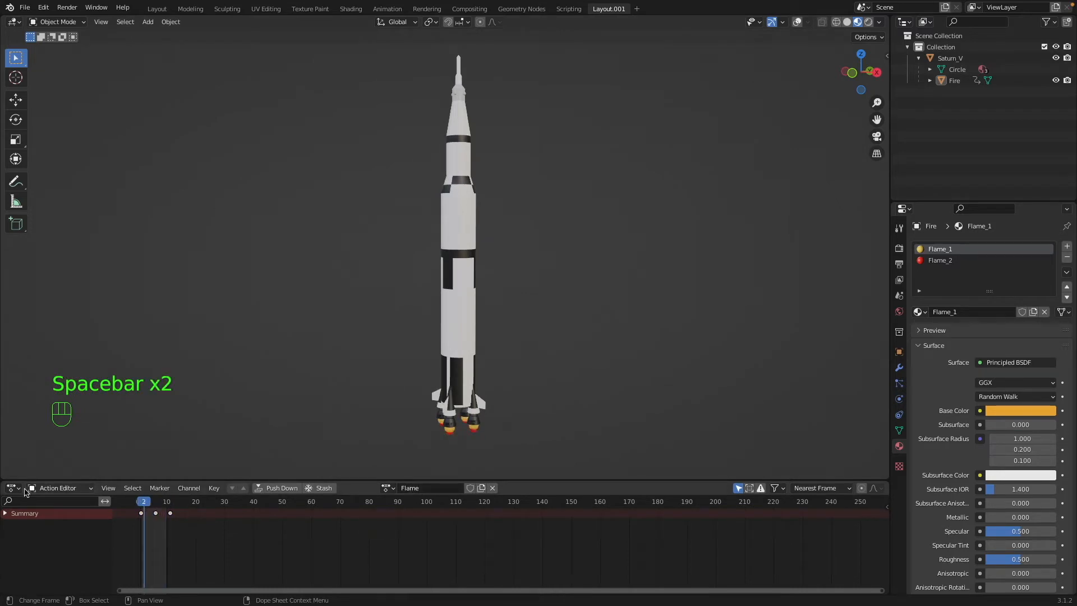
left_click(7, 490)
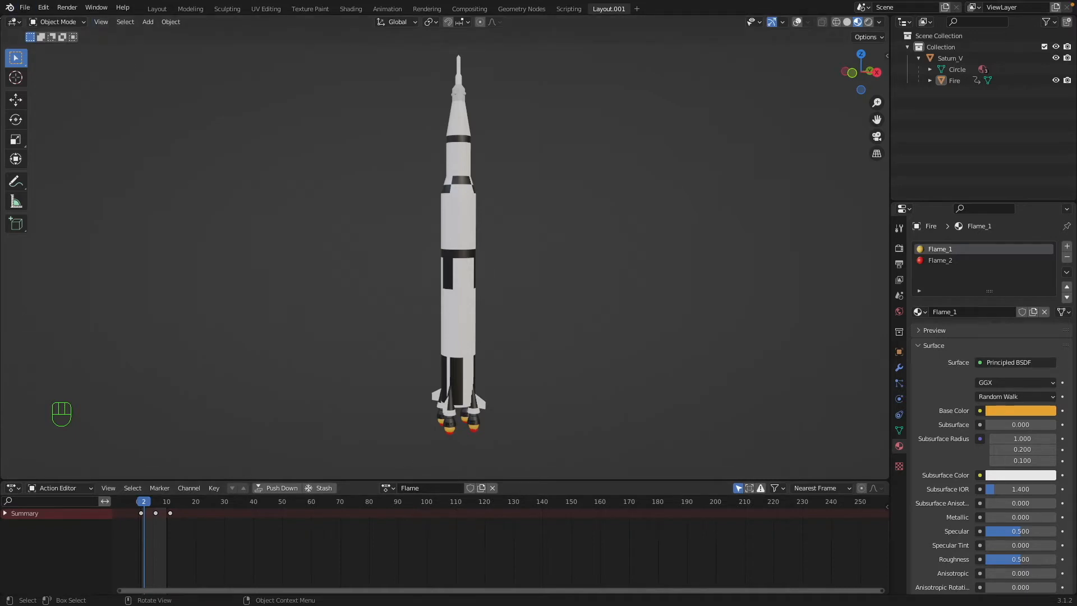
Start an FBX export of the rocket and browse to the SaturnV Unity project's Assets/Models folder.
left_click(25, 8)
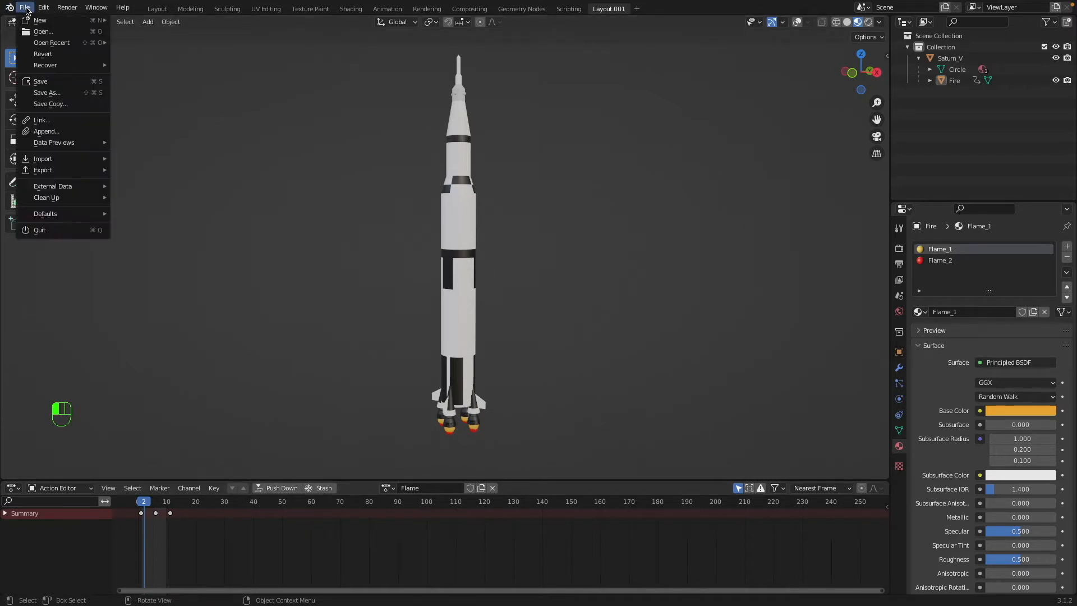
mouse_move(47, 171)
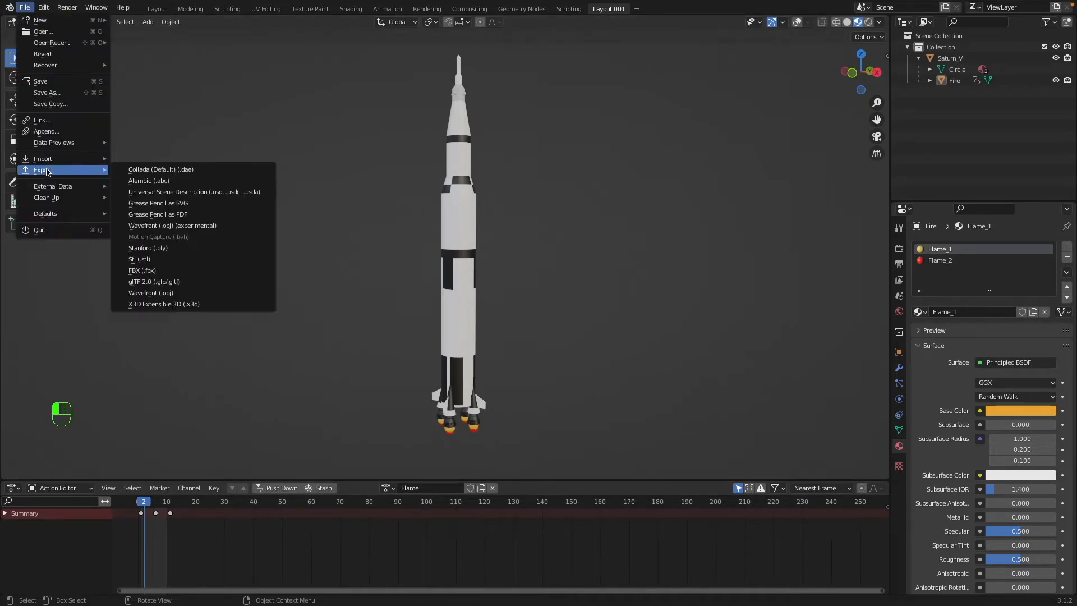
left_click(177, 270)
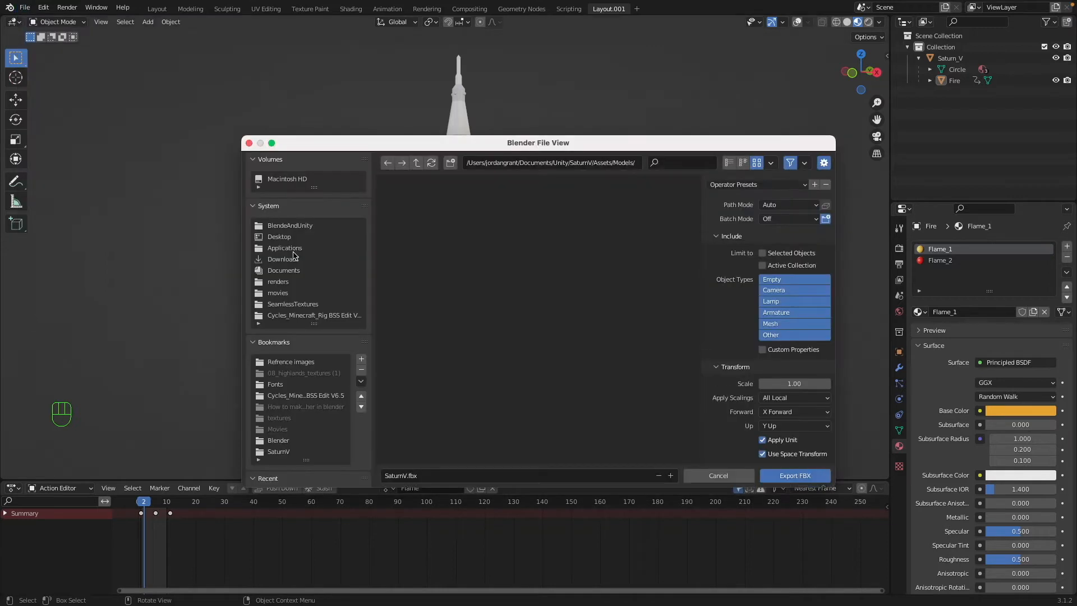
scroll(750, 373, "down", 3)
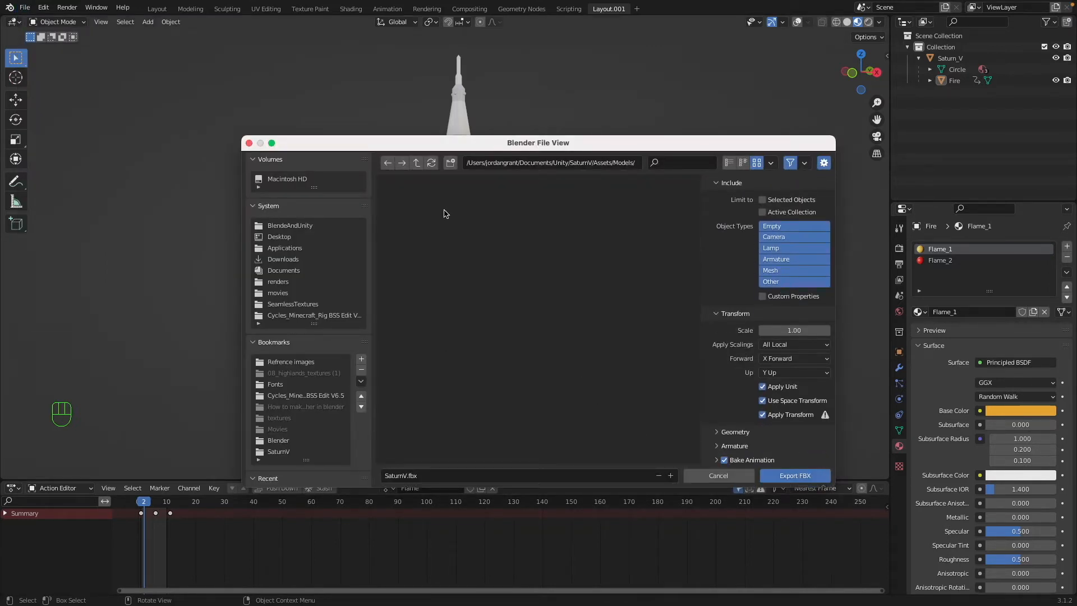
left_click(416, 163)
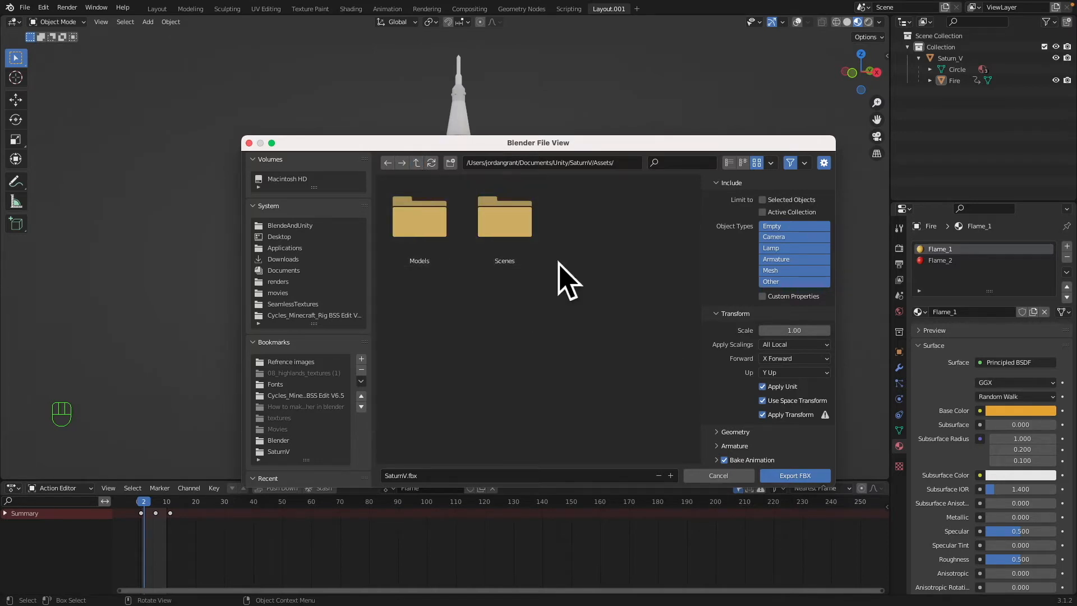
left_click(418, 163)
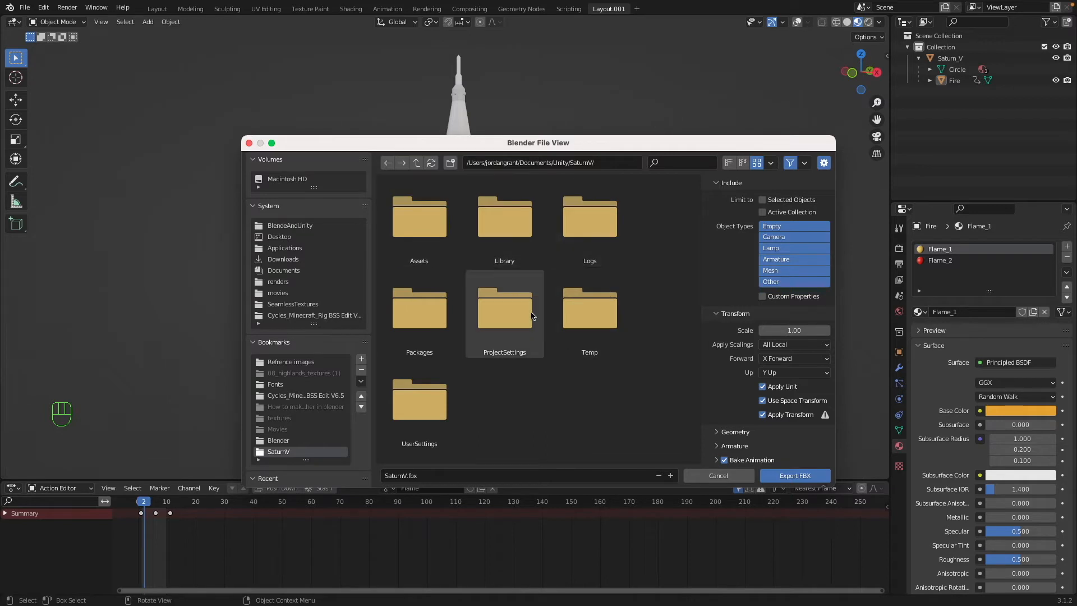
double_click(423, 220)
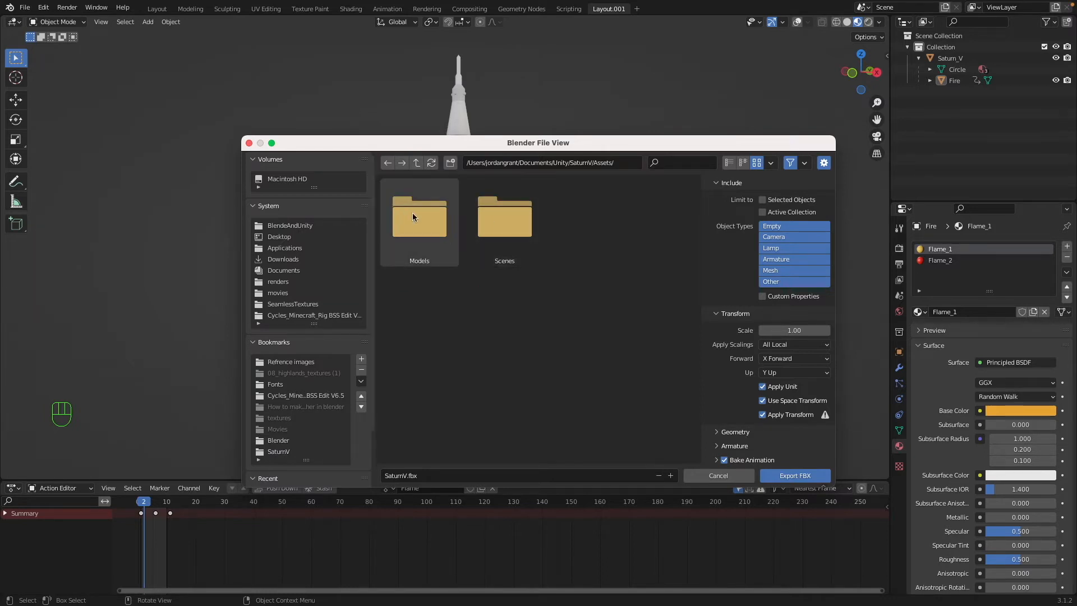
double_click(412, 216)
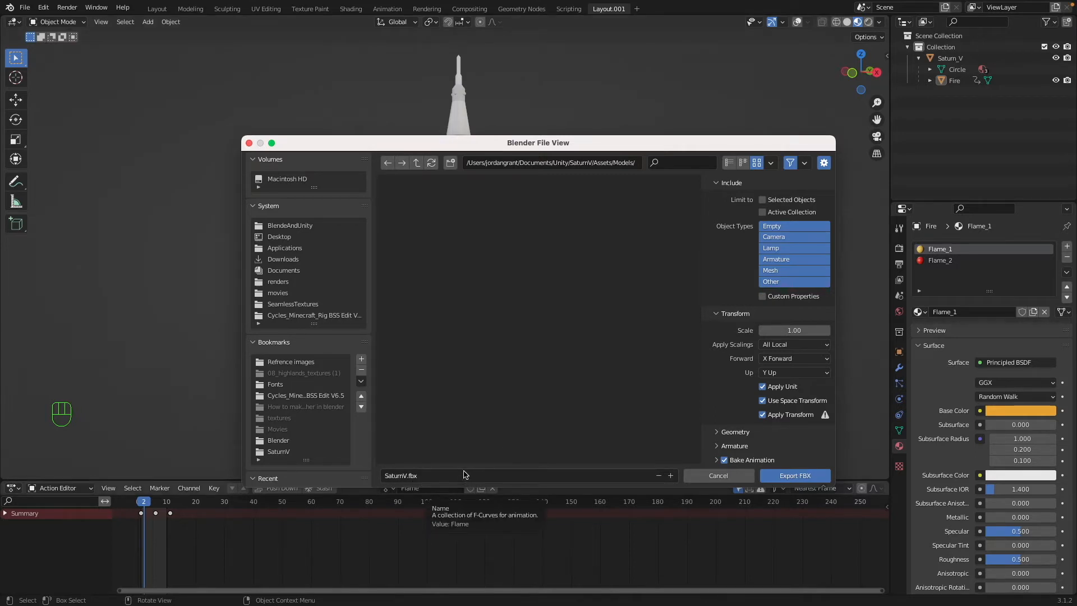
Set the export's forward axis to X Forward and export the rocket as SaturnV.fbx.
left_click(799, 348)
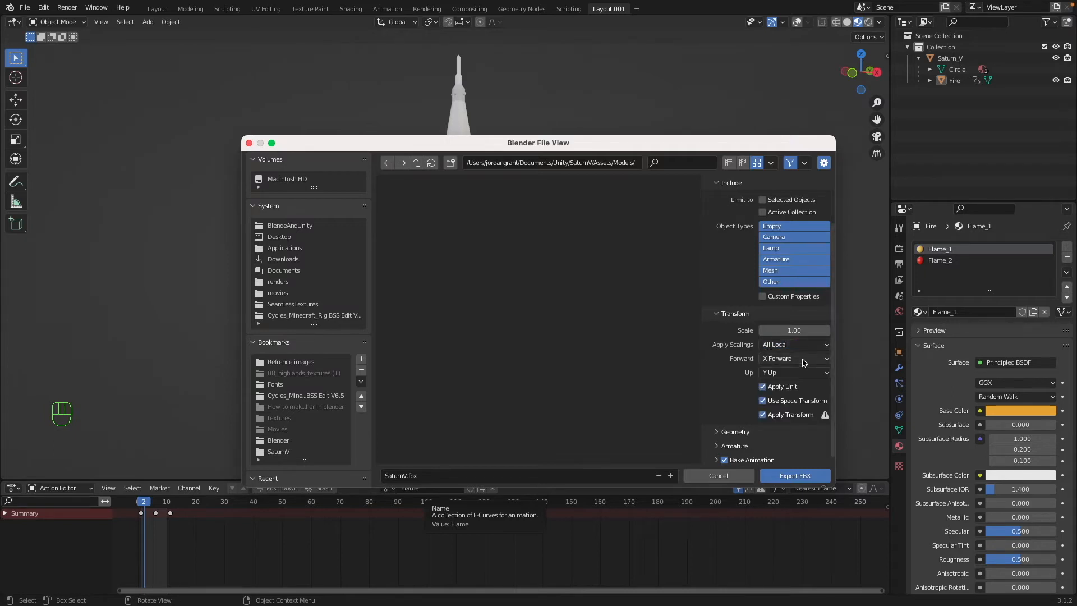
left_click(801, 359)
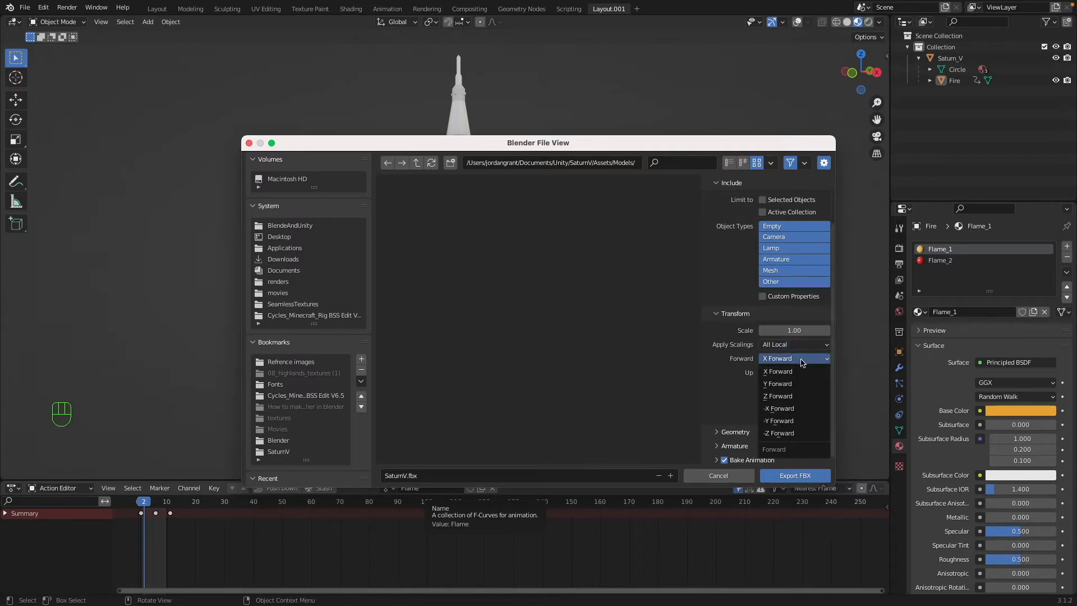
left_click(787, 387)
left_click(793, 359)
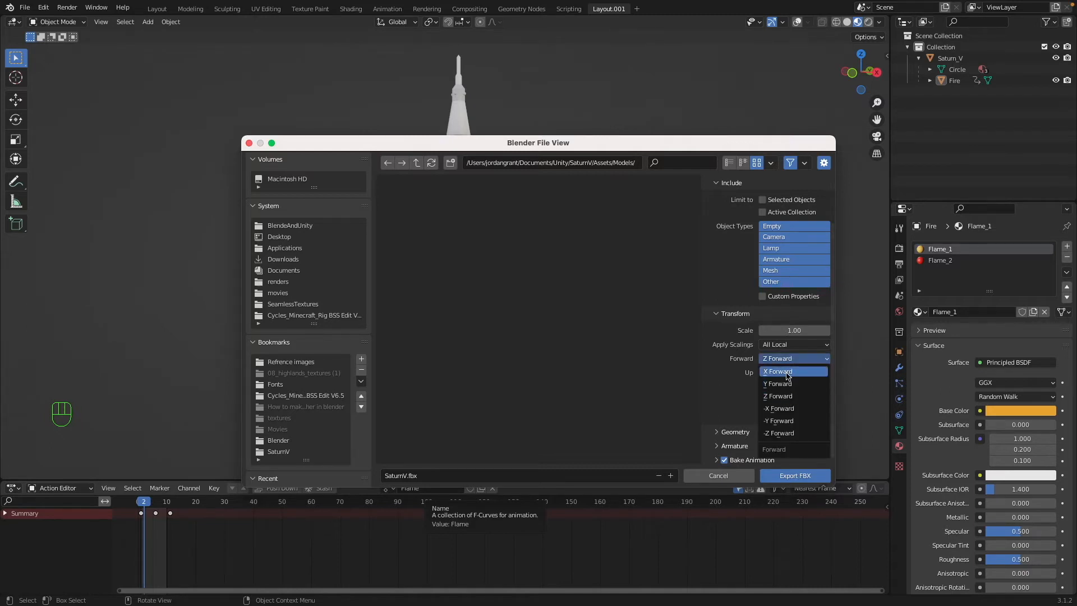
left_click(789, 372)
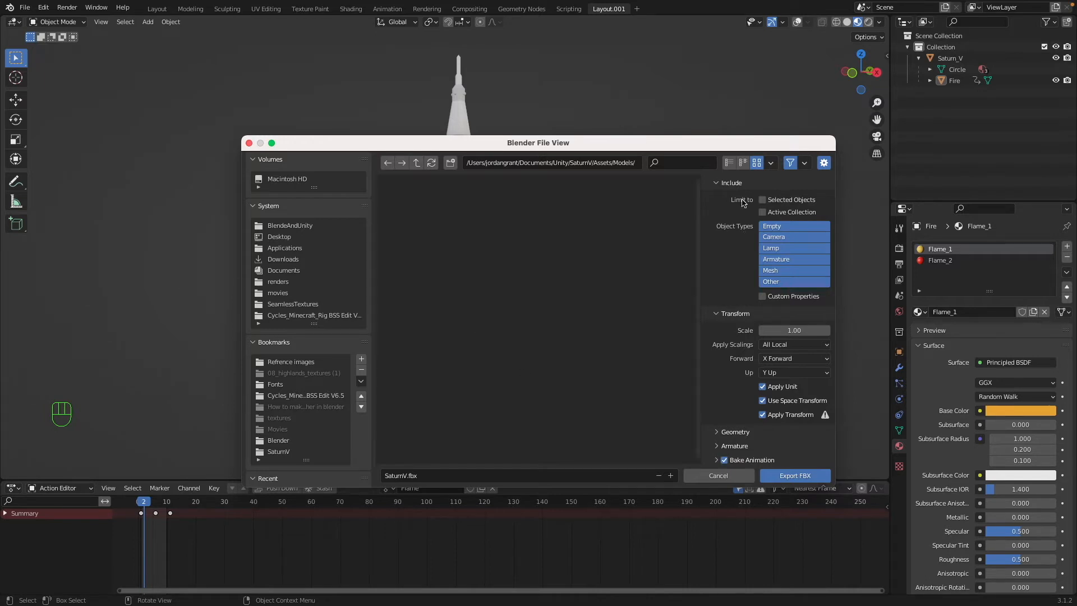
left_click(778, 361)
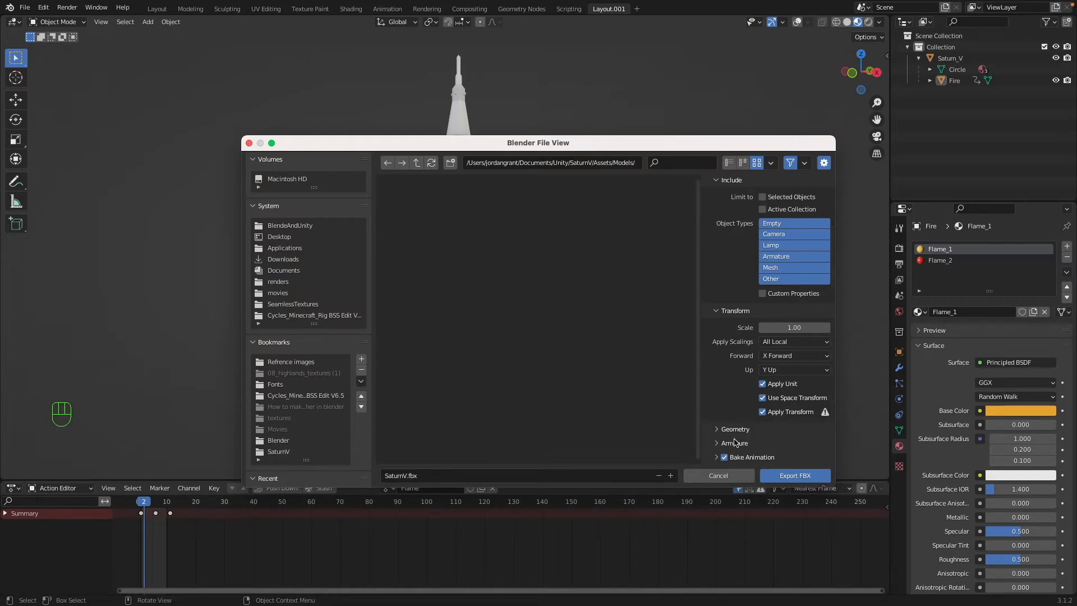
left_click(786, 478)
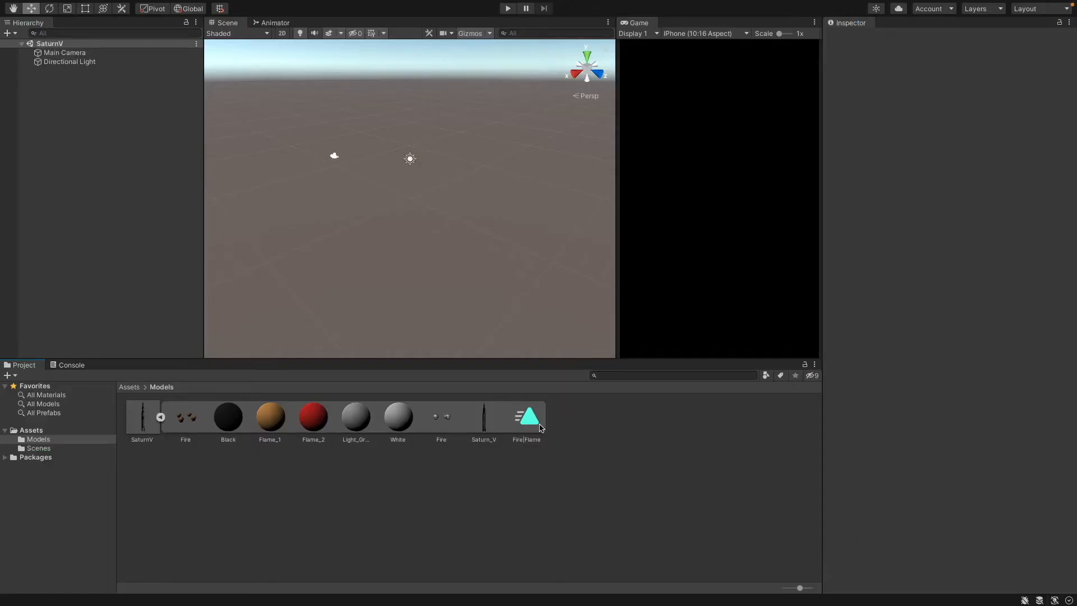
In Unity, inspect the imported SaturnV model's Fire|Flame clip and play its preview up close at the engines, in 2D and 3D.
left_click(533, 420)
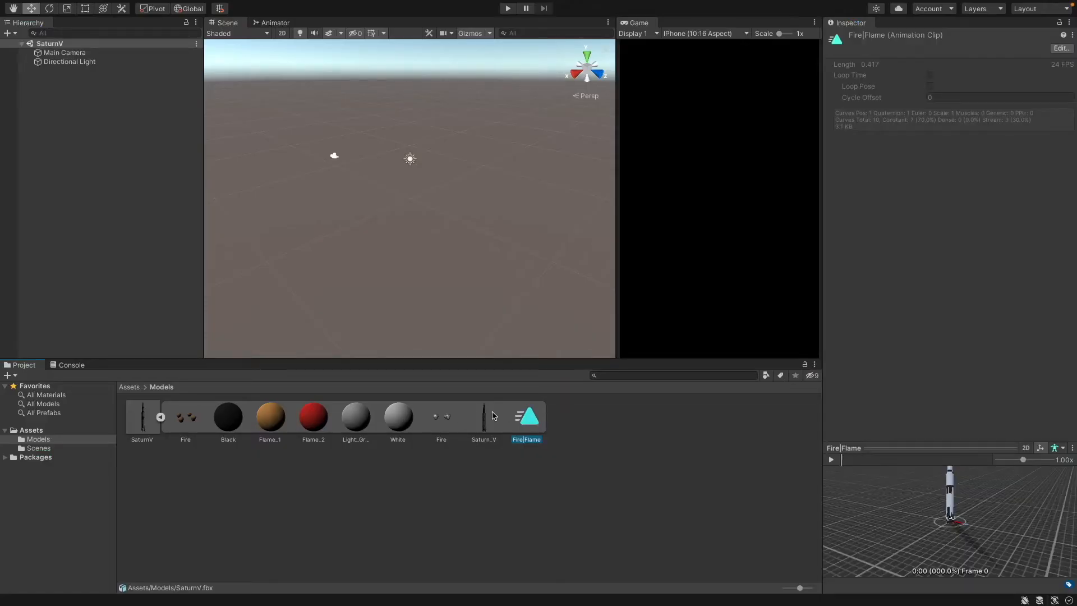
left_click(159, 417)
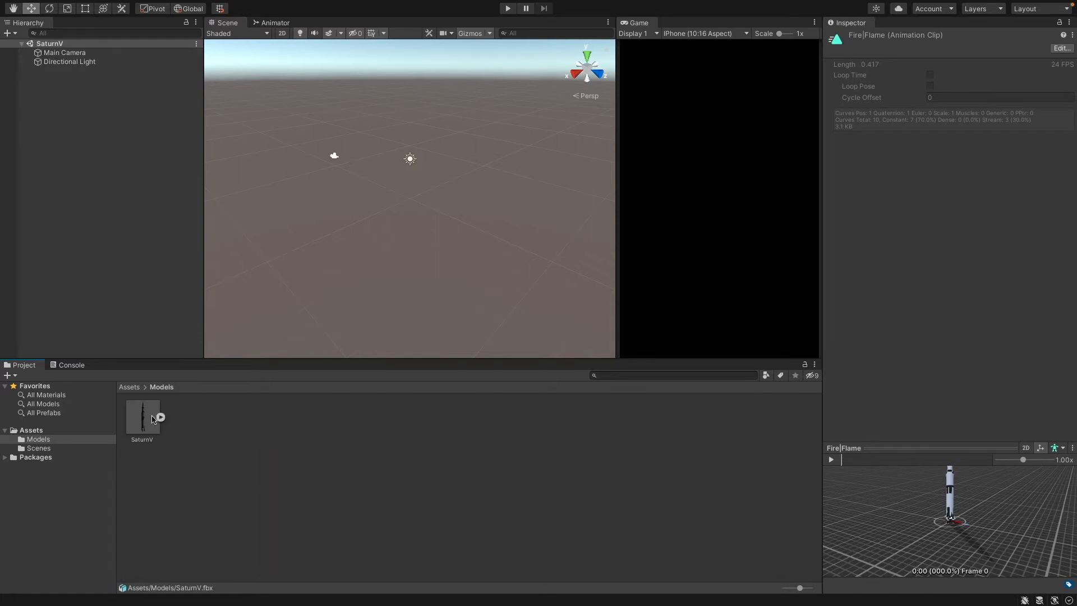
left_click(136, 423)
left_click_drag(888, 465, 992, 450)
scroll(960, 504, "up", 5)
scroll(961, 505, "up", 5)
left_click(831, 460)
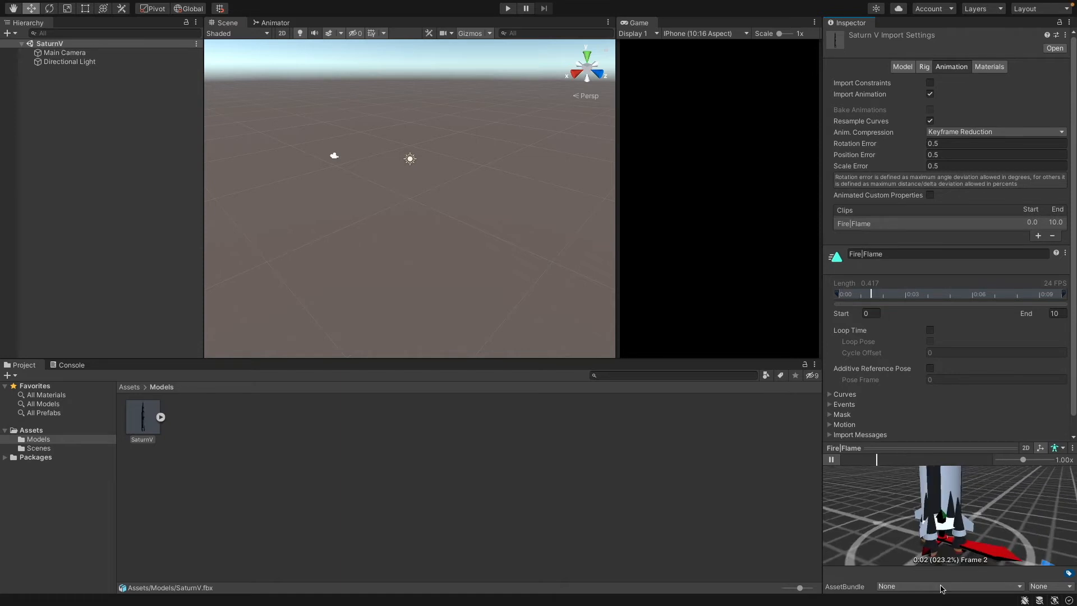
left_click(1026, 448)
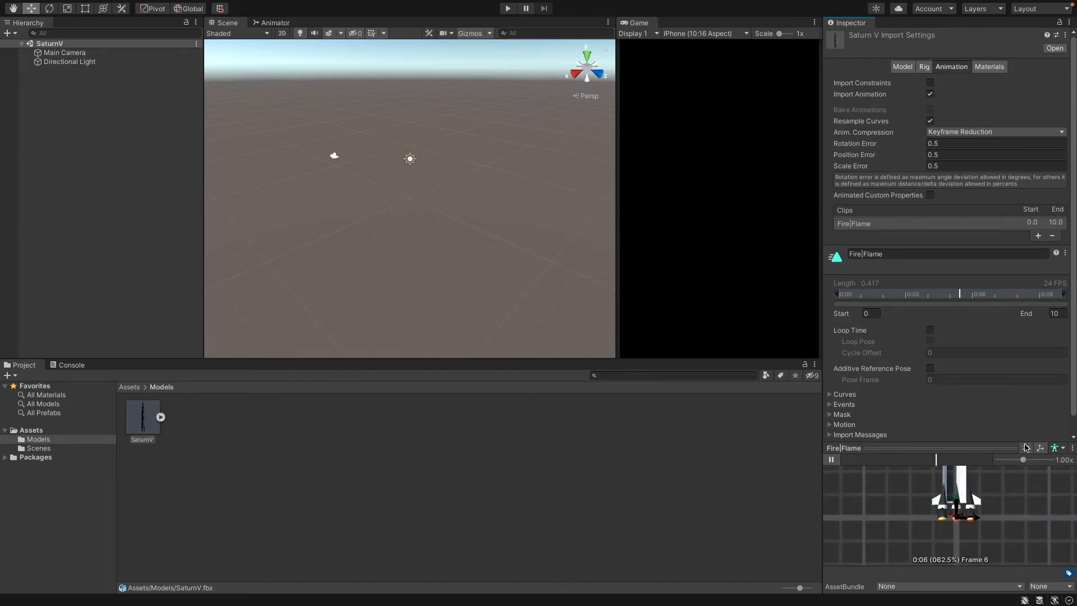
left_click(1025, 447)
left_click_drag(1016, 514, 1004, 579)
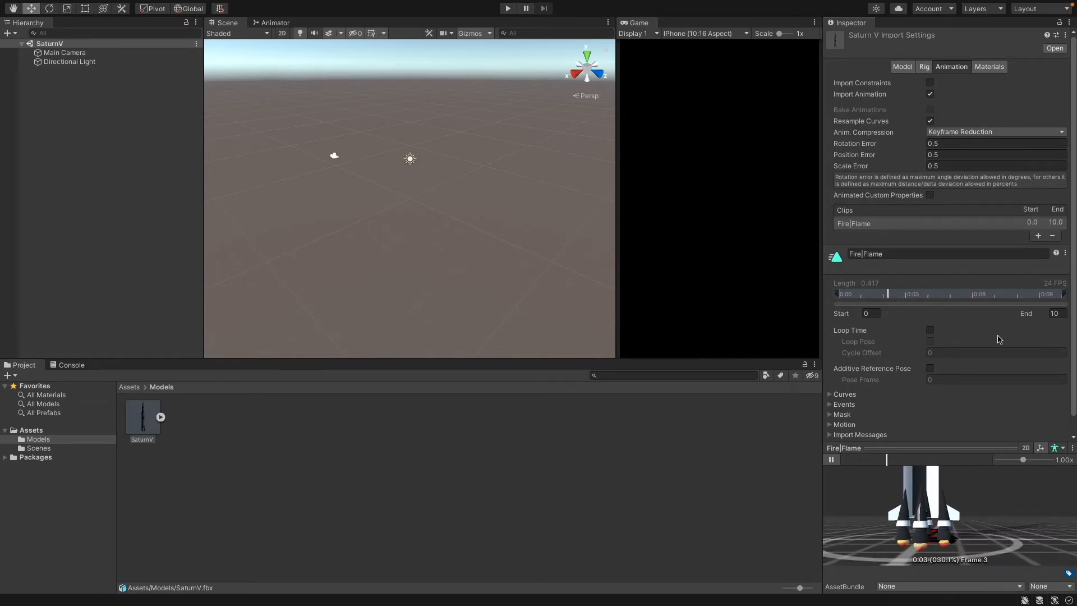
Check the SaturnV model's rig and animation import settings, and expand the model to inspect its sub-assets.
left_click(924, 67)
left_click(950, 68)
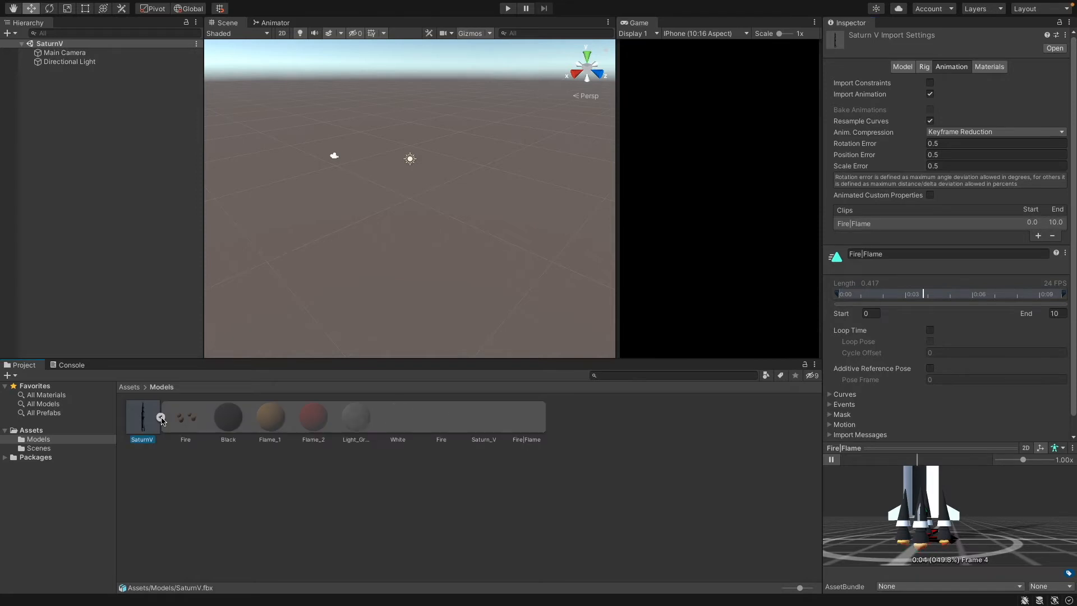
left_click(161, 418)
left_click(195, 421)
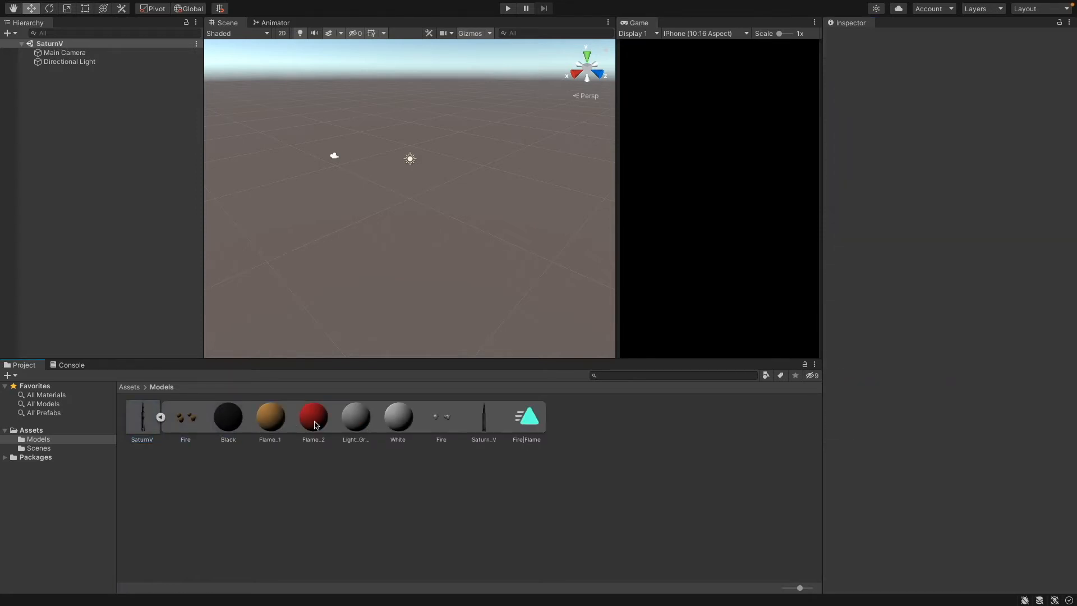
Inspect the Light_Grey material, then try placing the Saturn_V mesh on its own in the scene and delete it again.
left_click(355, 418)
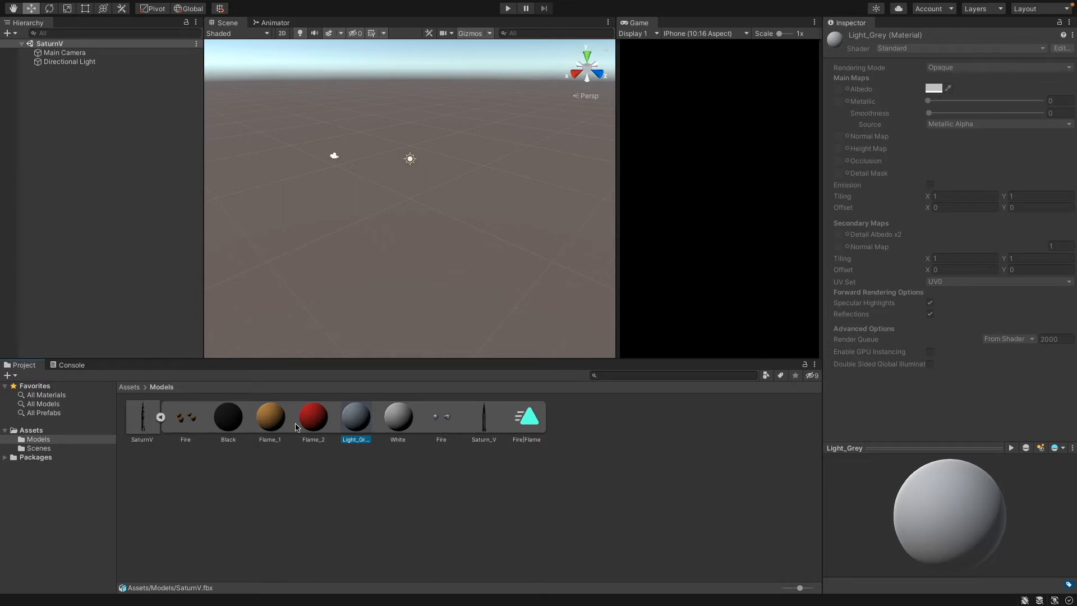
left_click(486, 423)
left_click_drag(303, 342, 79, 237)
scroll(410, 187, "down", 10)
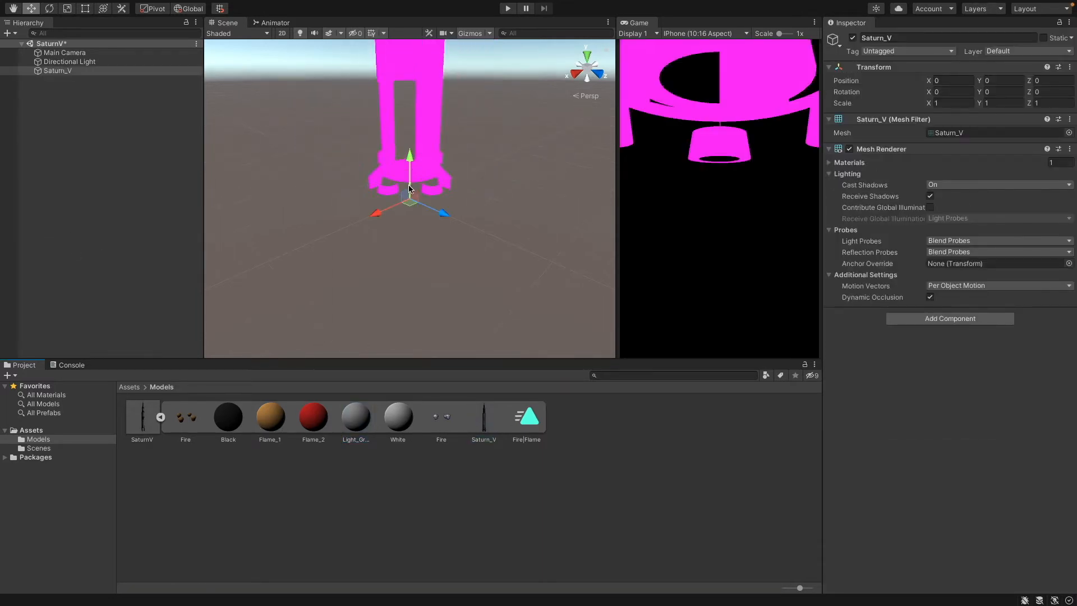
right_click(104, 69)
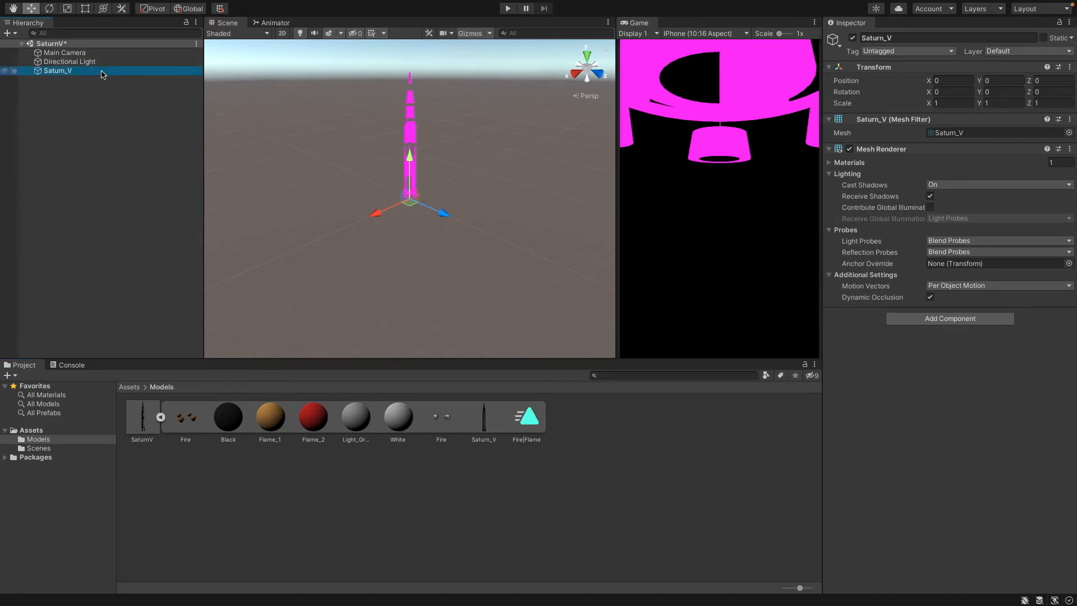
left_click(137, 159)
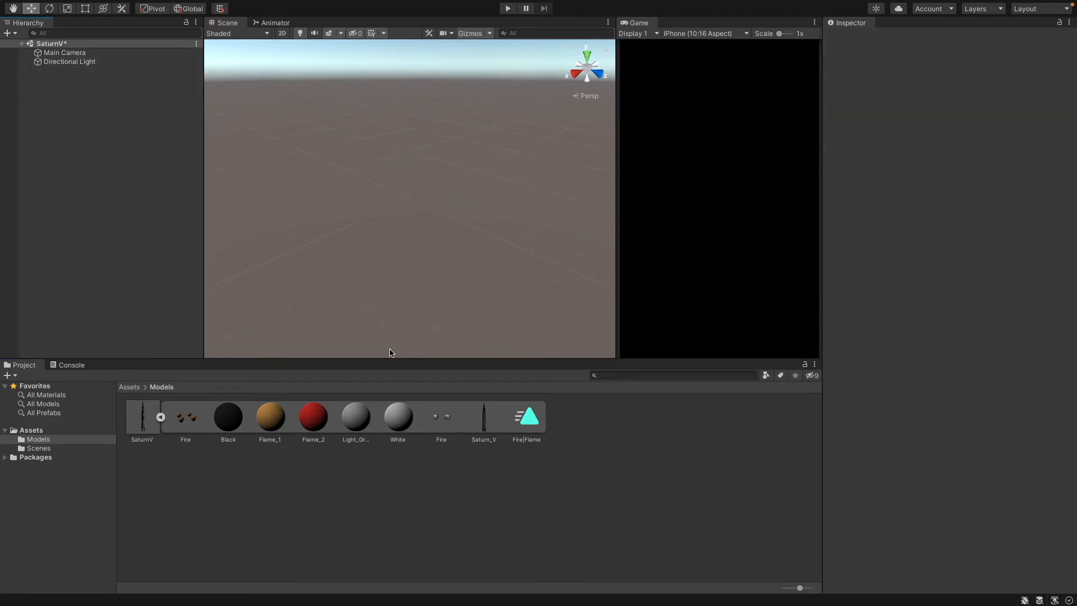
Play the Fire|Flame clip's preview and examine the flames around the rocket's engines up close.
left_click(527, 417)
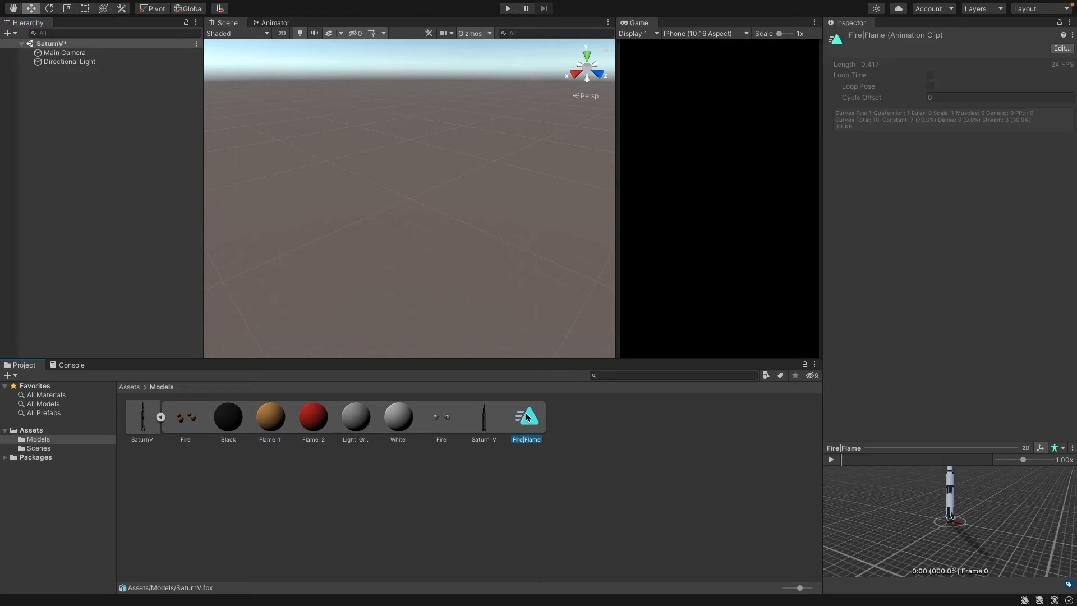
scroll(953, 516, "up", 10)
left_click(833, 460)
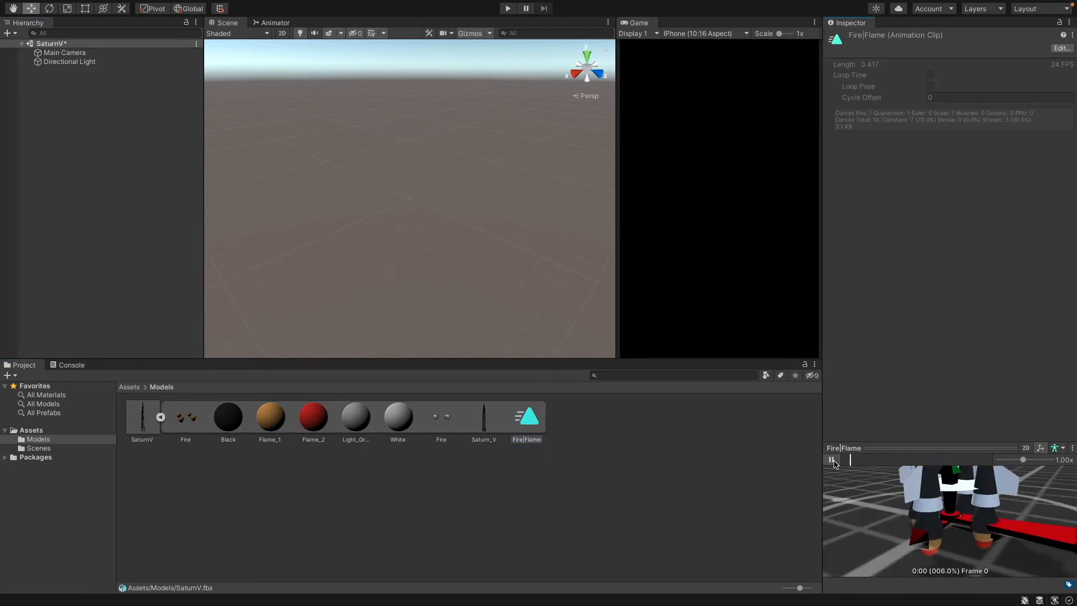
scroll(945, 517, "down", 5)
scroll(945, 516, "down", 4)
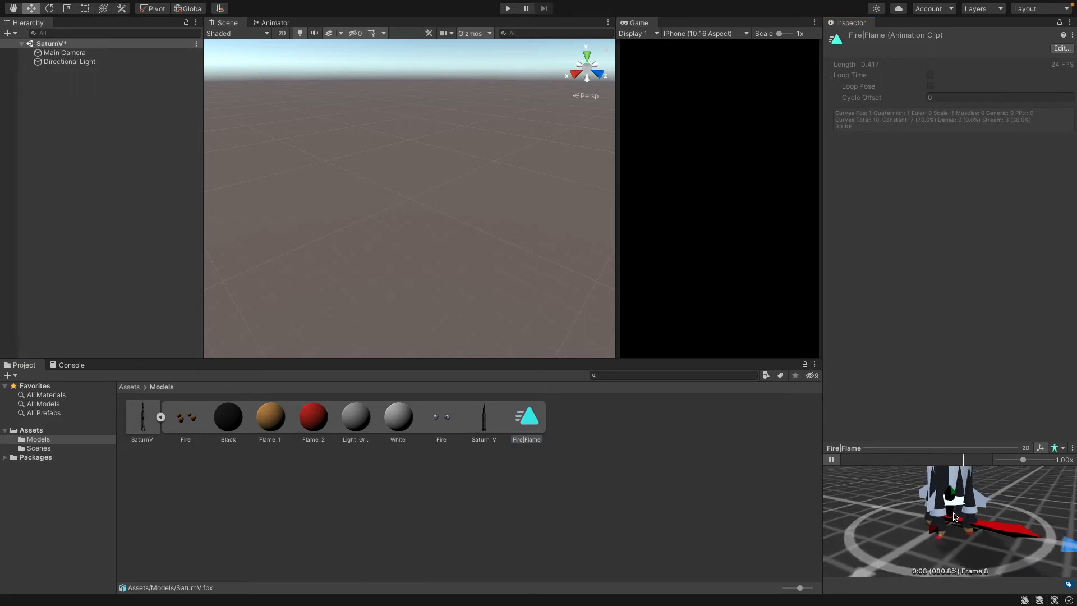
left_click_drag(989, 532, 953, 533)
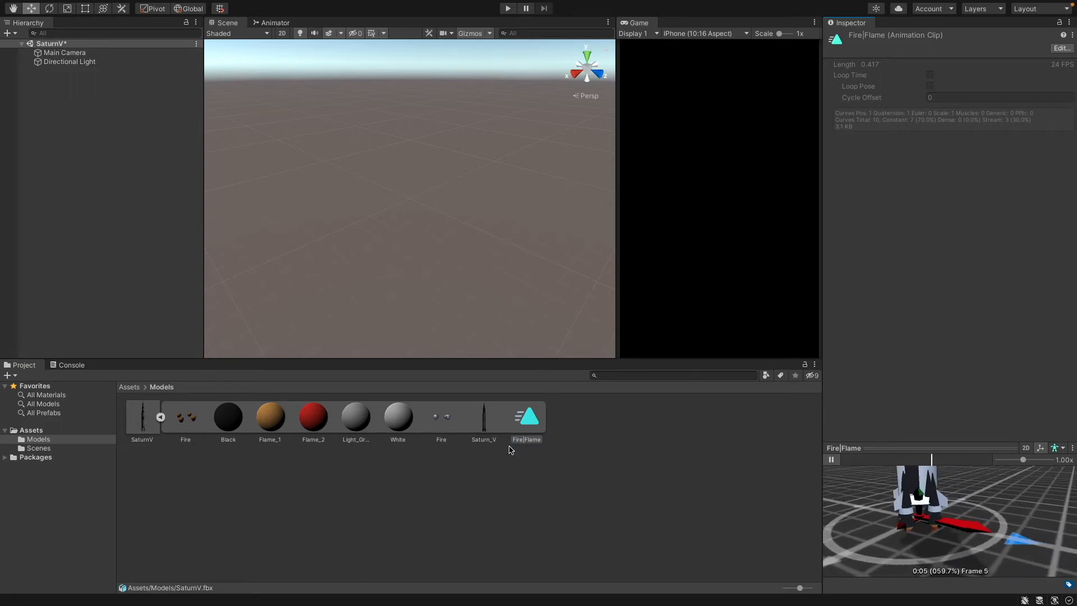
Add the complete SaturnV model from the Models folder to the scene.
left_click(134, 410)
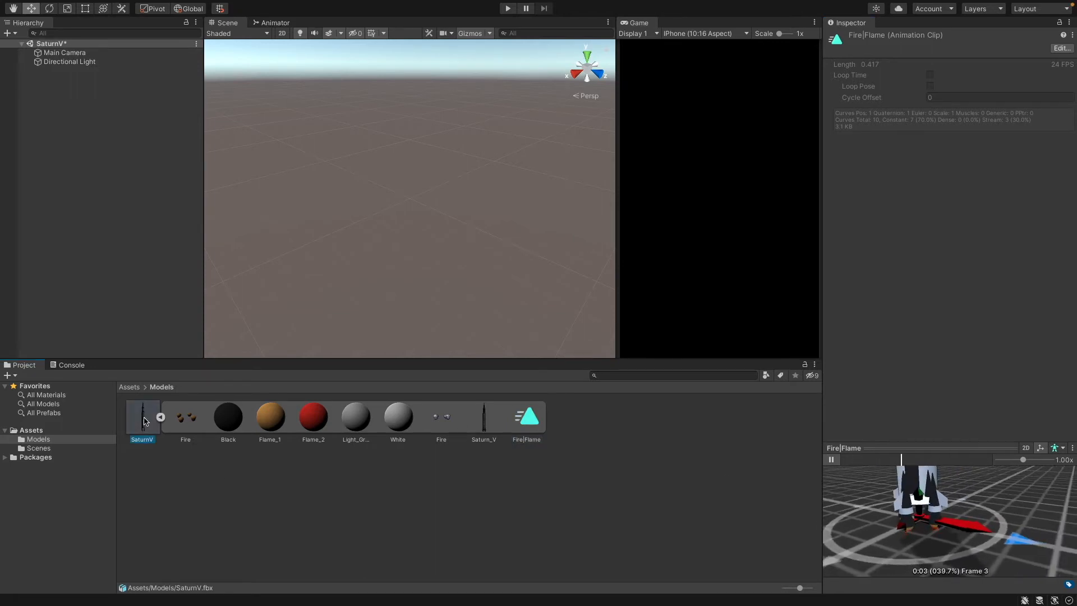
scroll(983, 295, "down", 1)
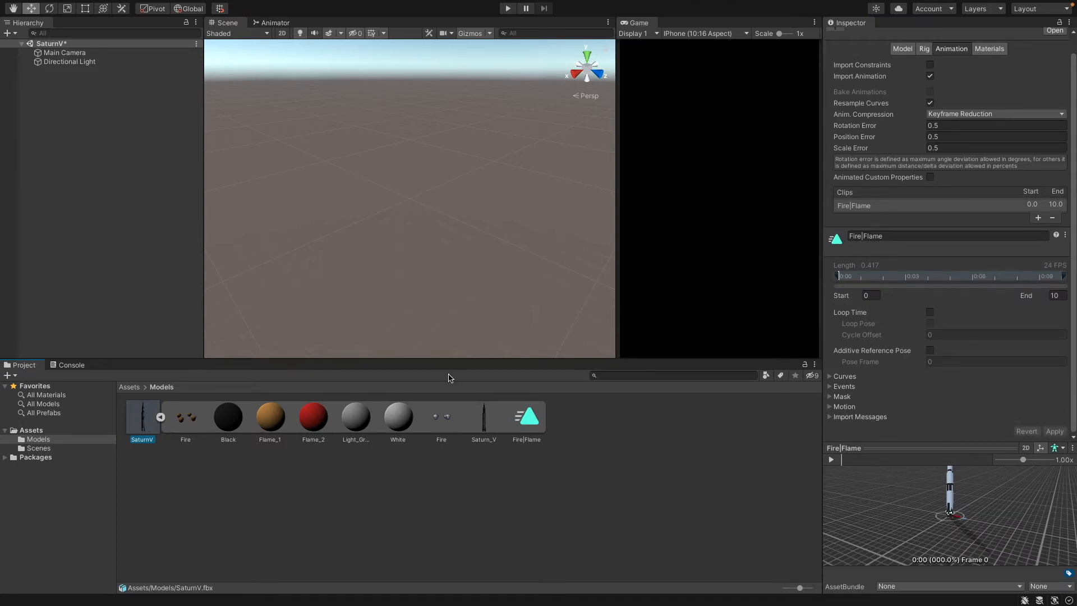
left_click_drag(152, 426, 95, 99)
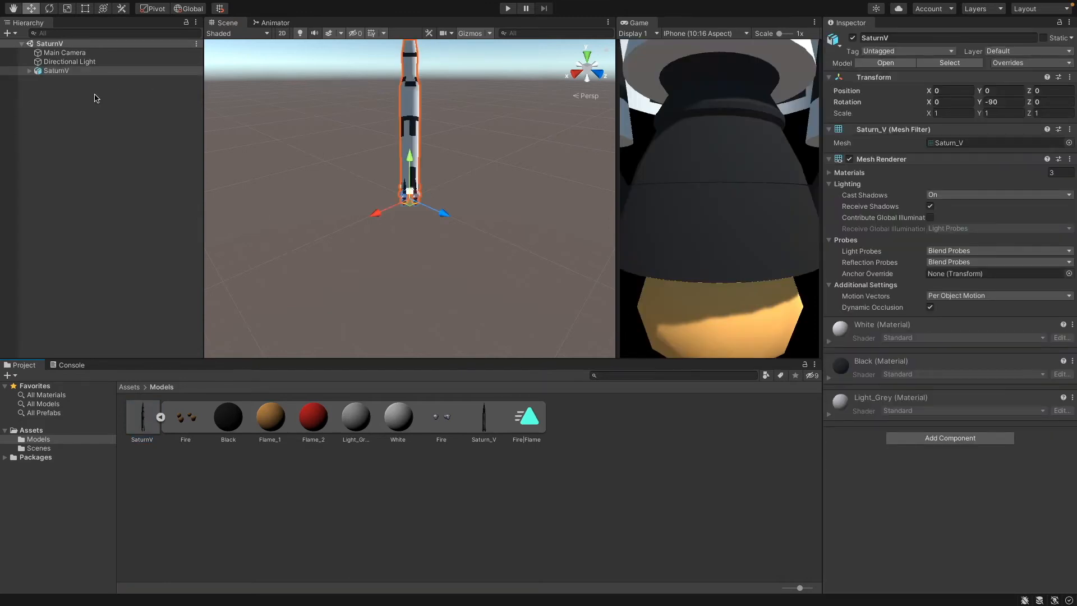
Move the Main Camera to about Y 39.5, Z -175.4 so the whole rocket fits in the game view.
left_click(73, 53)
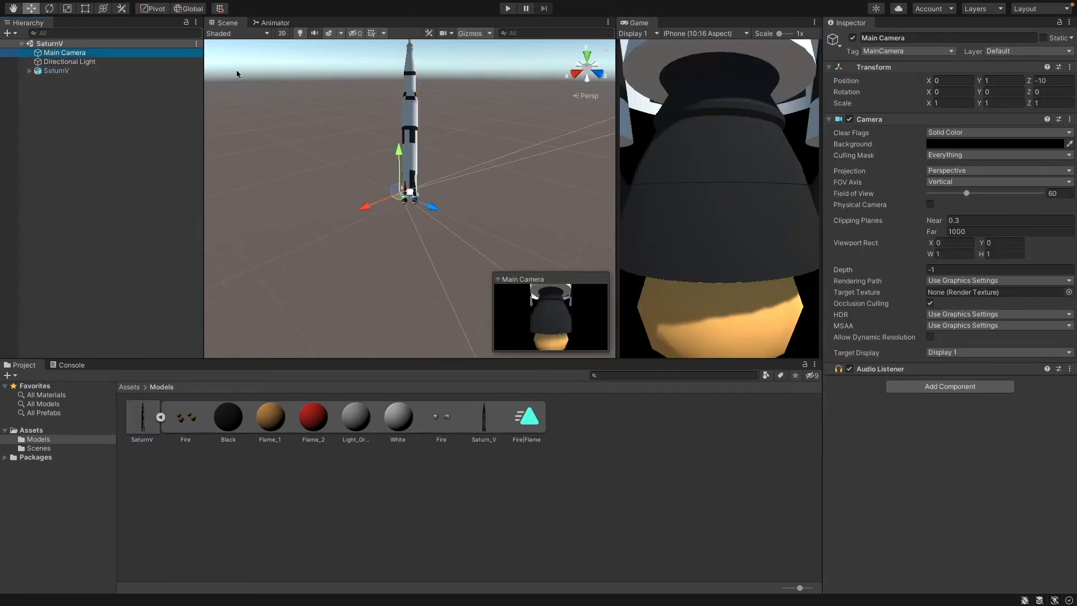
left_click(283, 33)
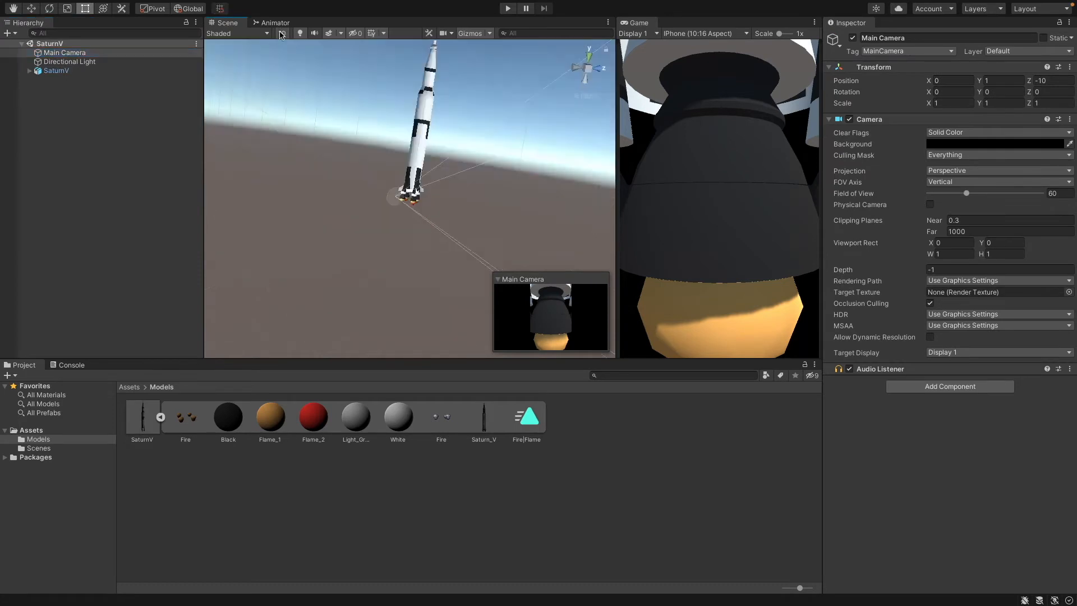
left_click(283, 34)
left_click_drag(426, 212, 322, 142)
left_click_drag(285, 102, 285, 65)
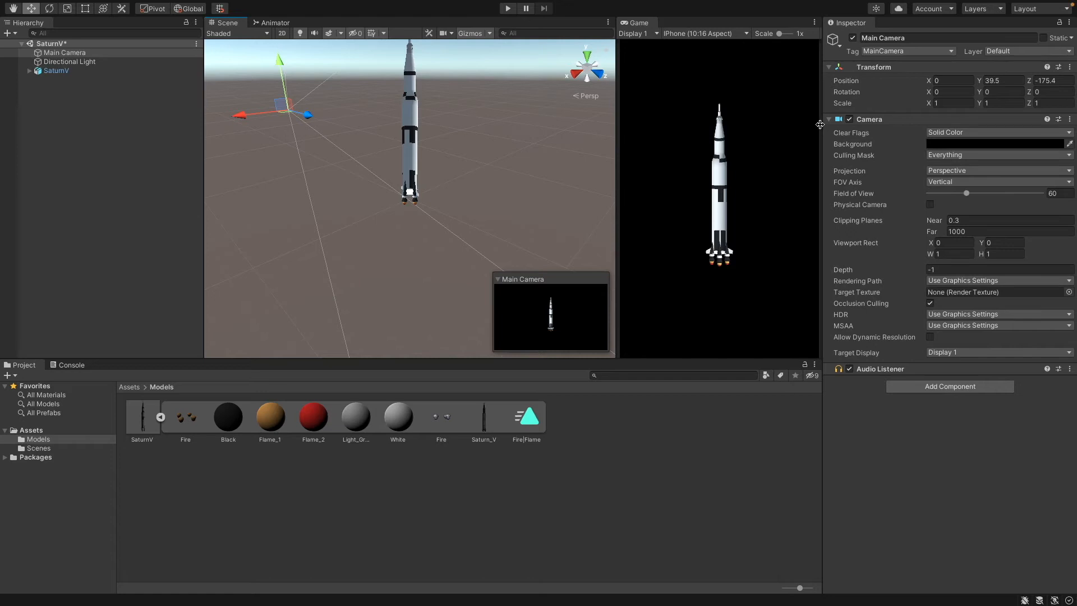
Completely unpack the SaturnV prefab instance in the scene.
left_click(71, 71)
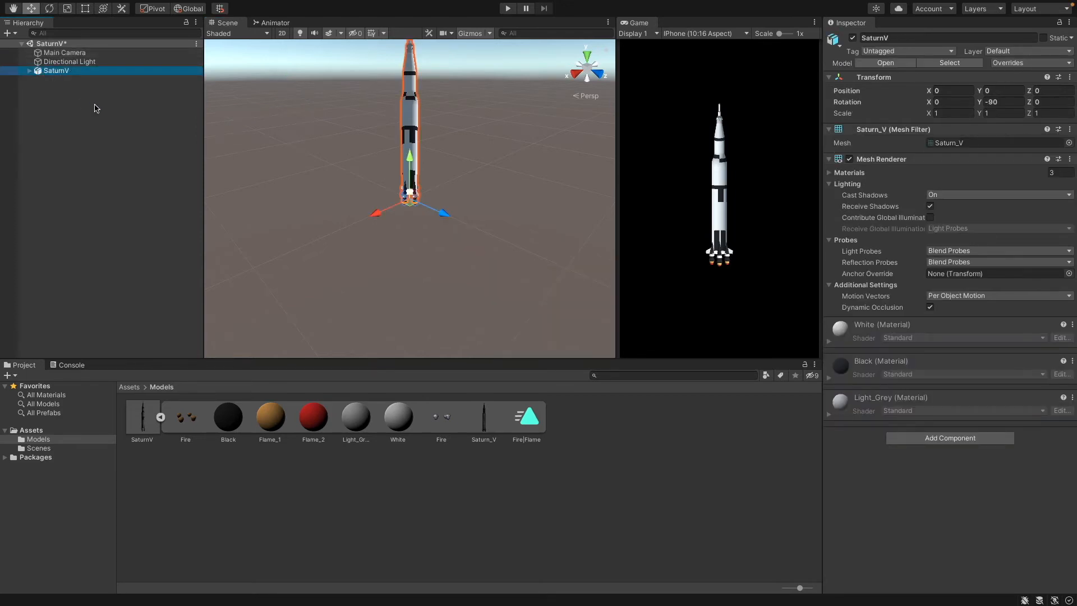
left_click(52, 93)
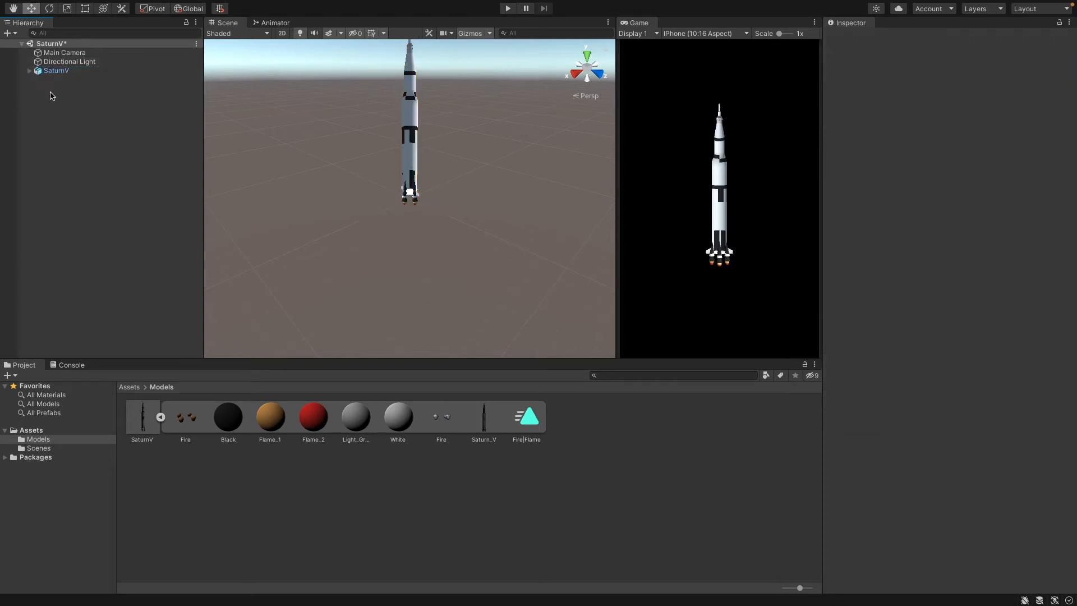
left_click(80, 72)
right_click(80, 73)
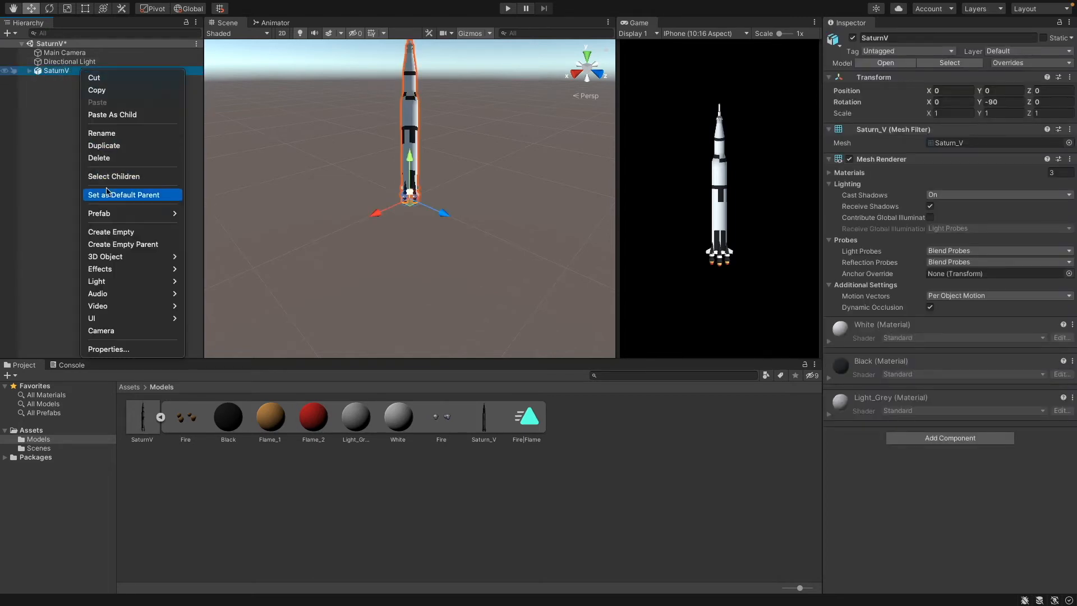
mouse_move(112, 213)
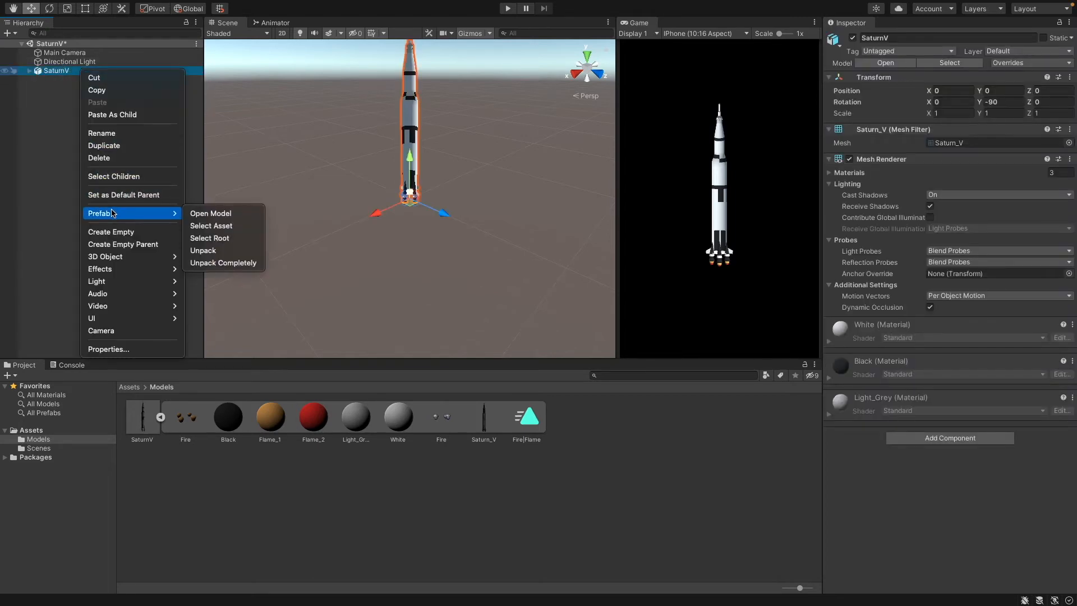
left_click(228, 264)
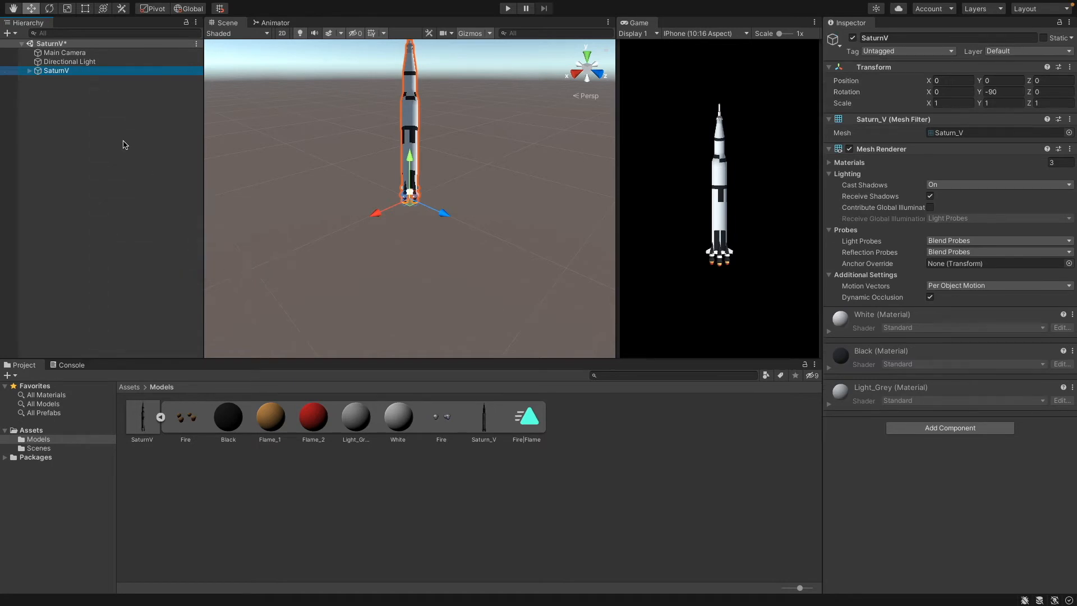
Add an Animator component to the Fire object nested under SaturnV in the scene.
left_click(141, 422)
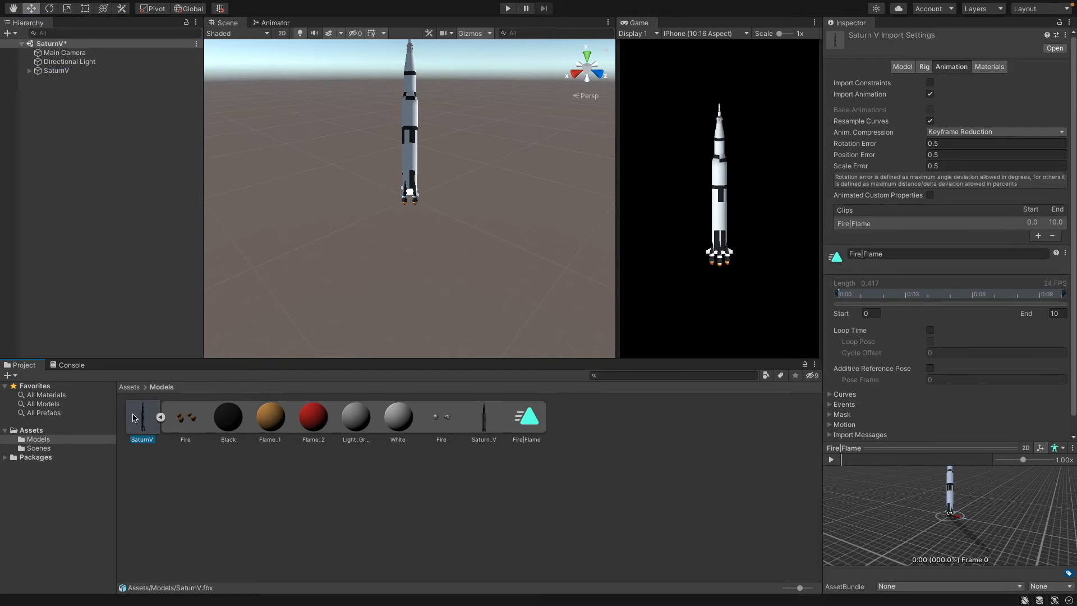
left_click(56, 70)
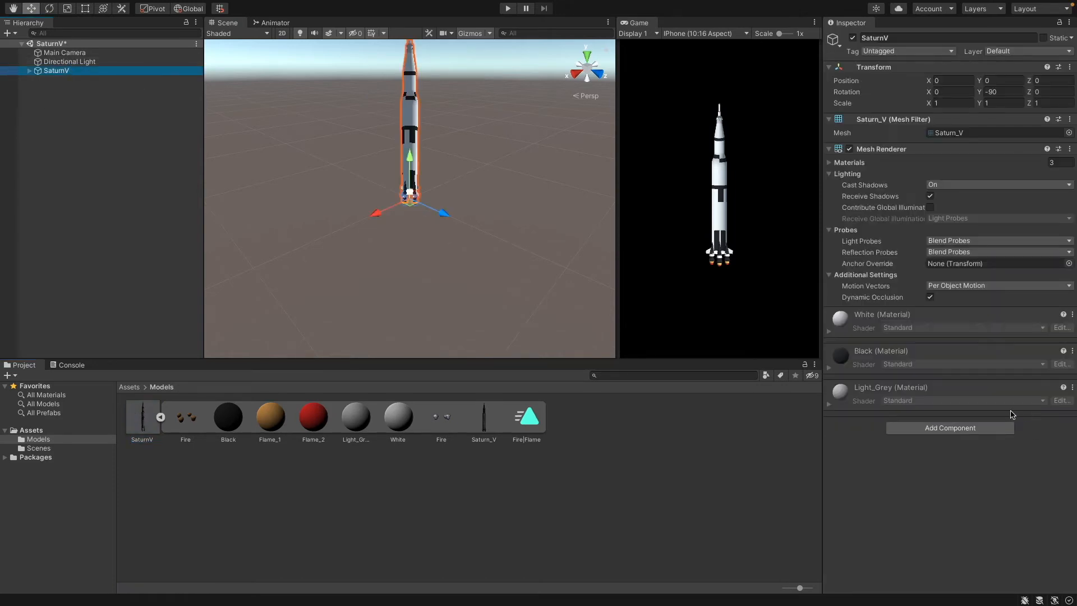
left_click(29, 70)
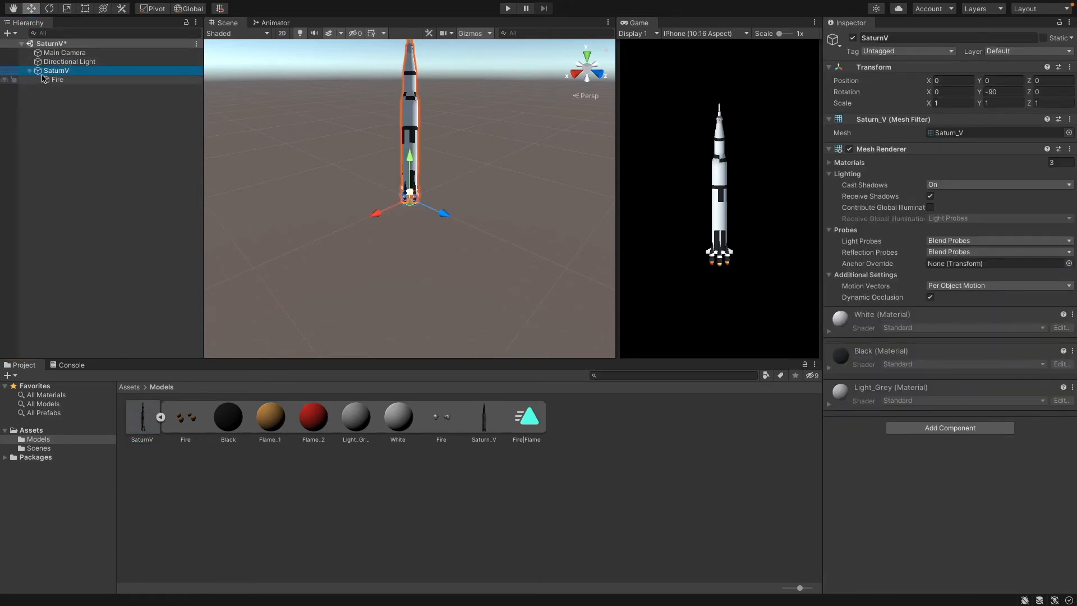
left_click(57, 80)
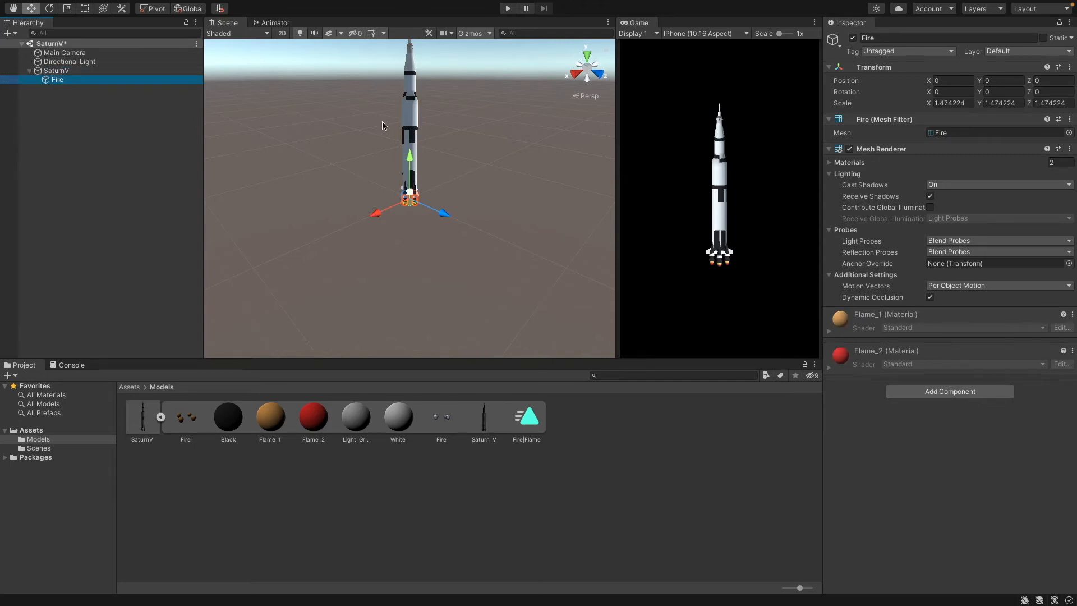
left_click(931, 393)
type("A")
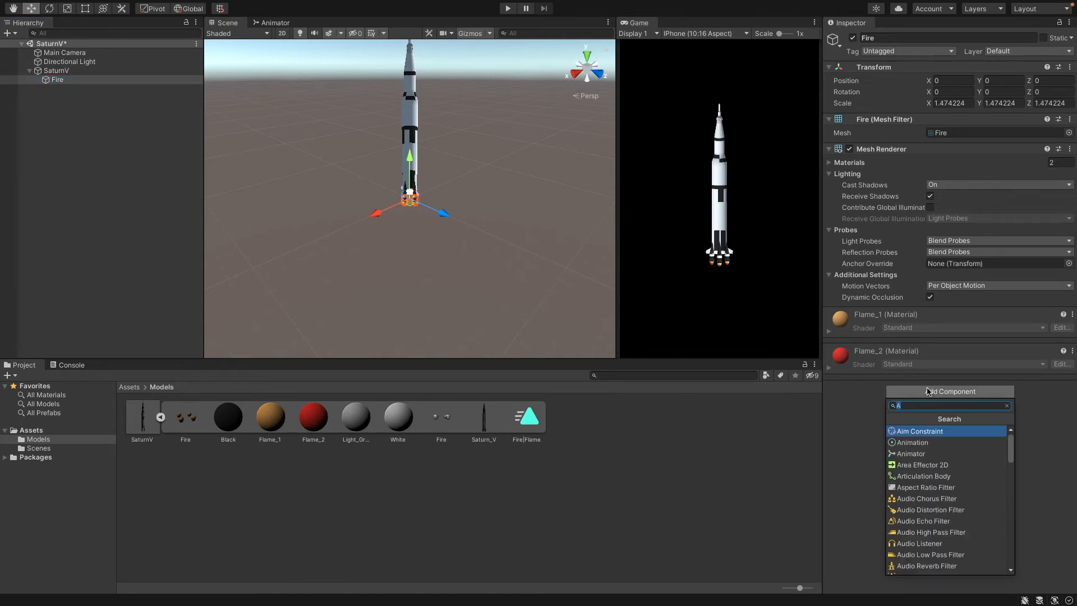
left_click(923, 455)
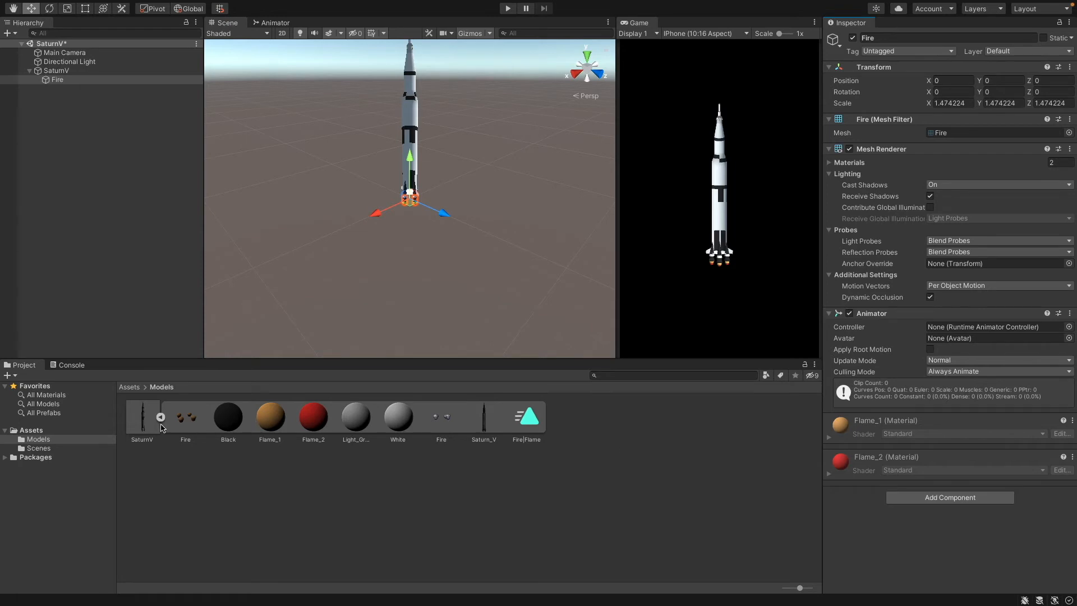
Create a folder named Animations in the project's Assets folder.
left_click(49, 431)
right_click(336, 486)
mouse_move(371, 285)
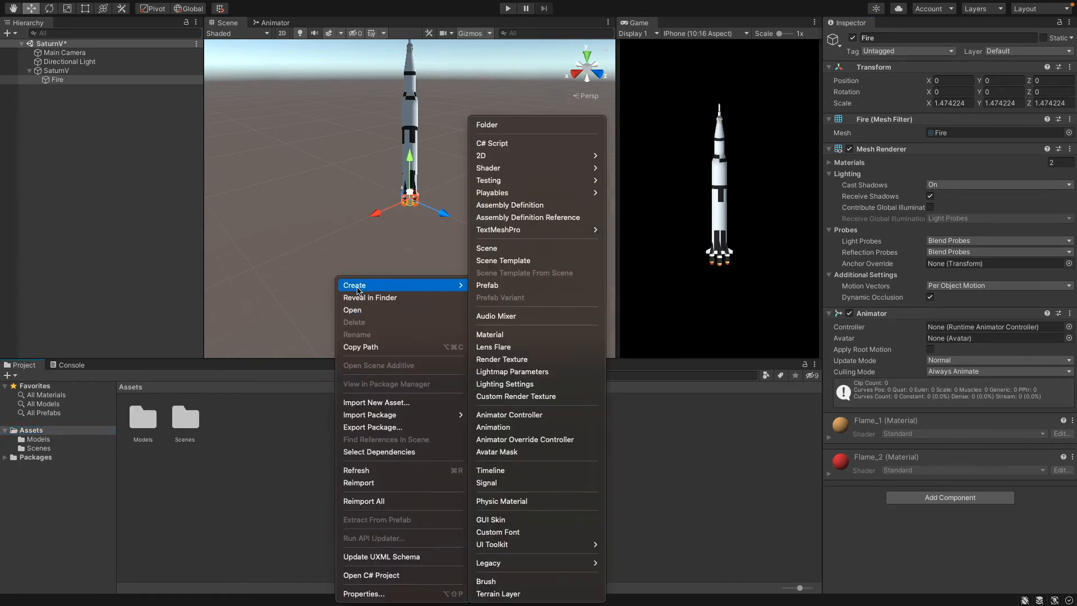
left_click(506, 124)
type("Animations")
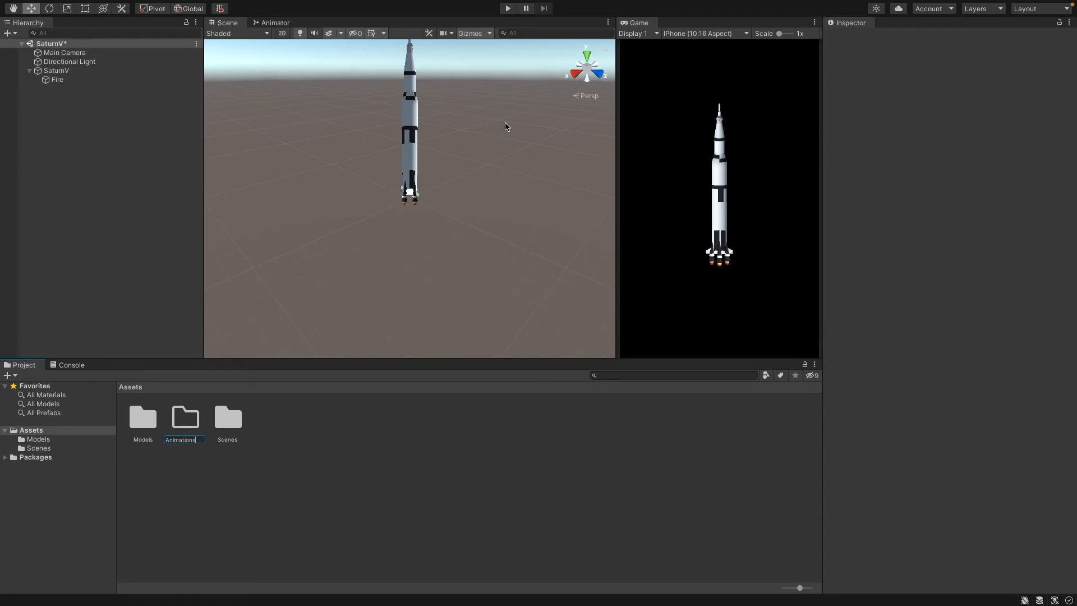
key("Return")
Create an Animator Controller named SaturnV inside the Animations folder.
double_click(139, 422)
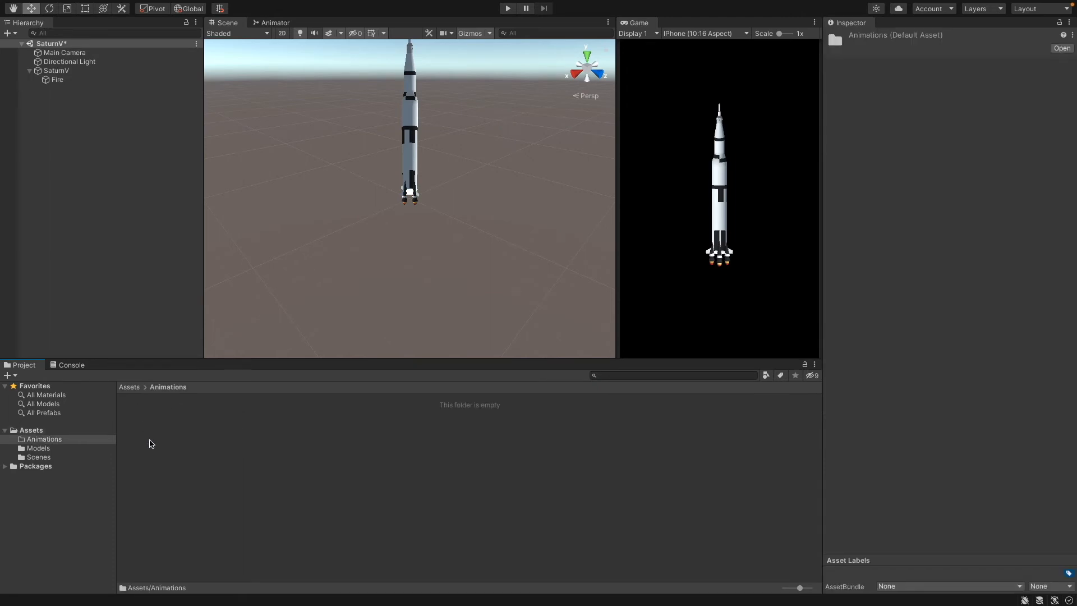
right_click(150, 440)
mouse_move(170, 286)
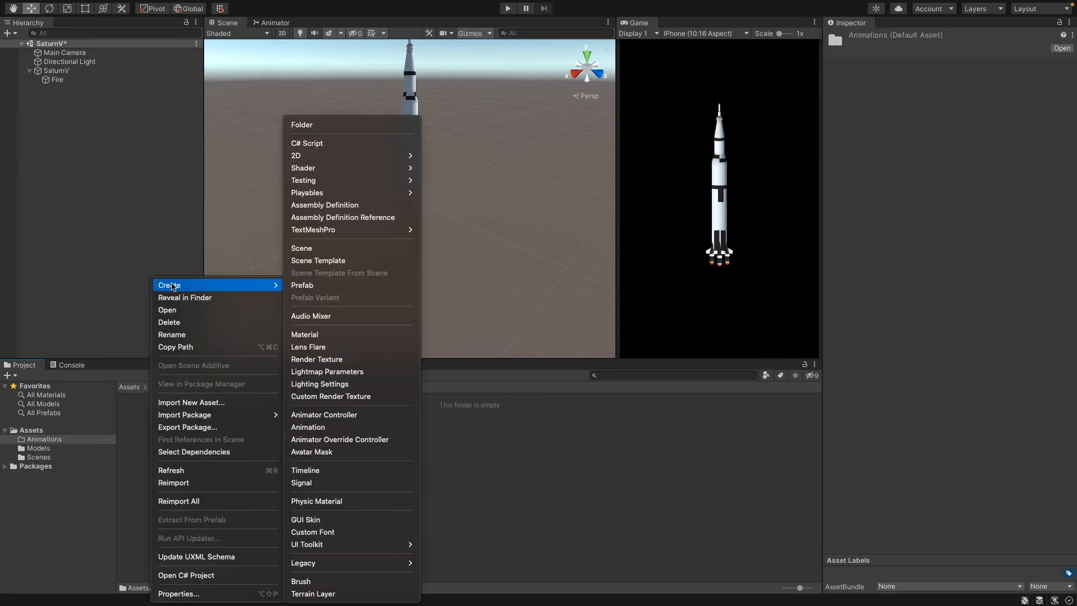
left_click(331, 416)
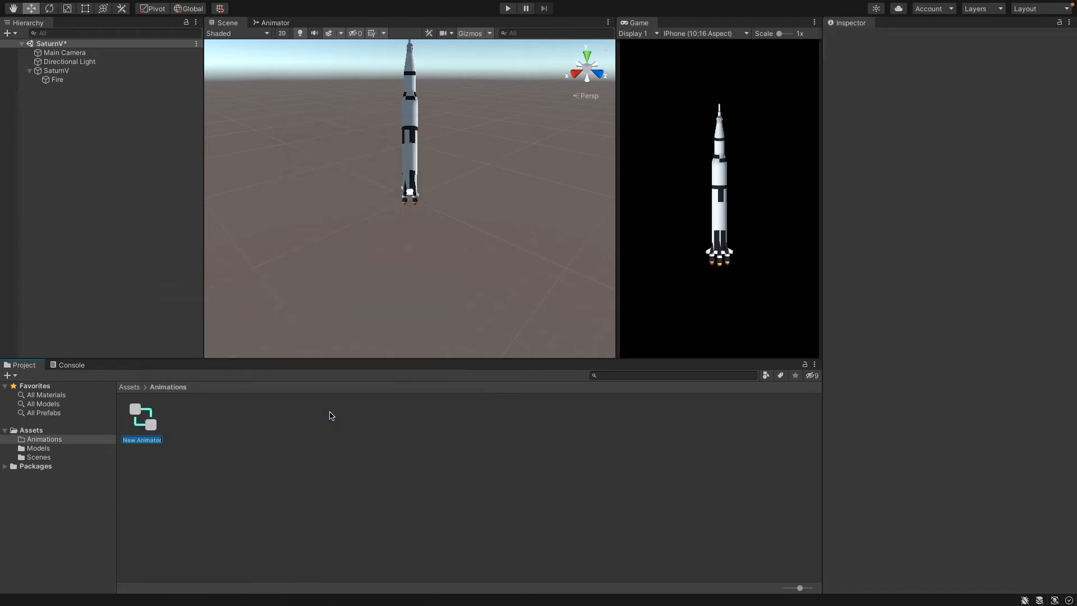
type("SaturnV")
key("Return")
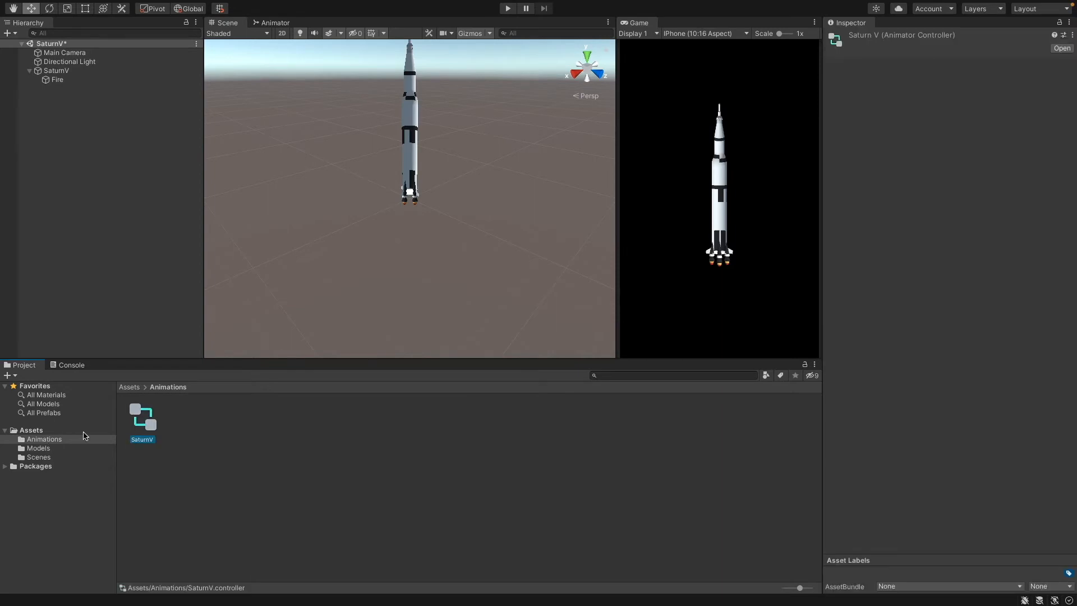
Assign the SaturnV controller to the Fire object's Animator and open the controller's Base Layer state graph.
left_click(57, 71)
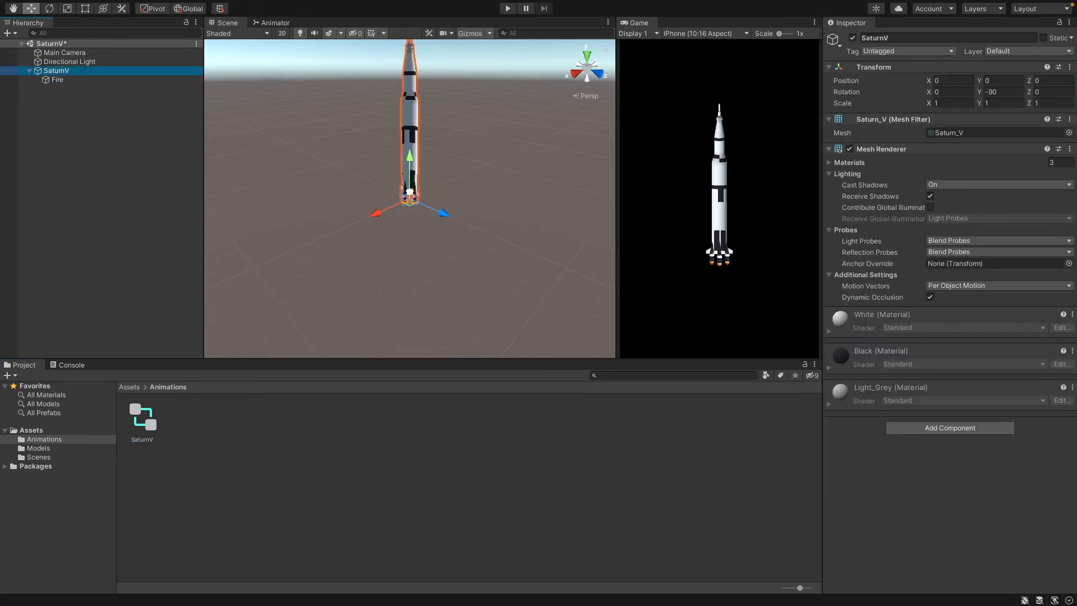
left_click(59, 81)
left_click_drag(144, 419, 1017, 331)
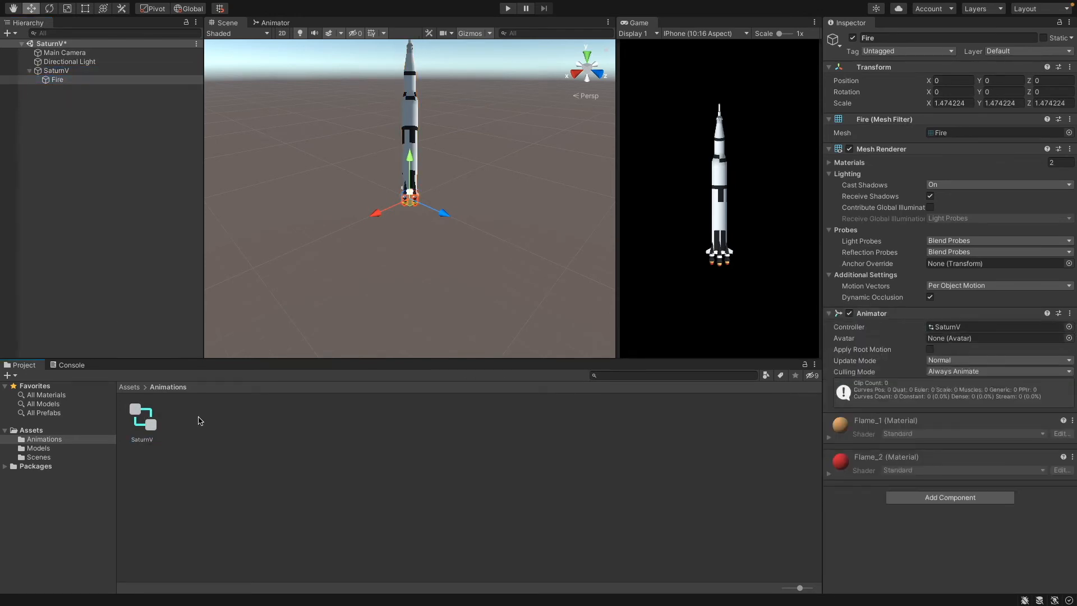
double_click(142, 421)
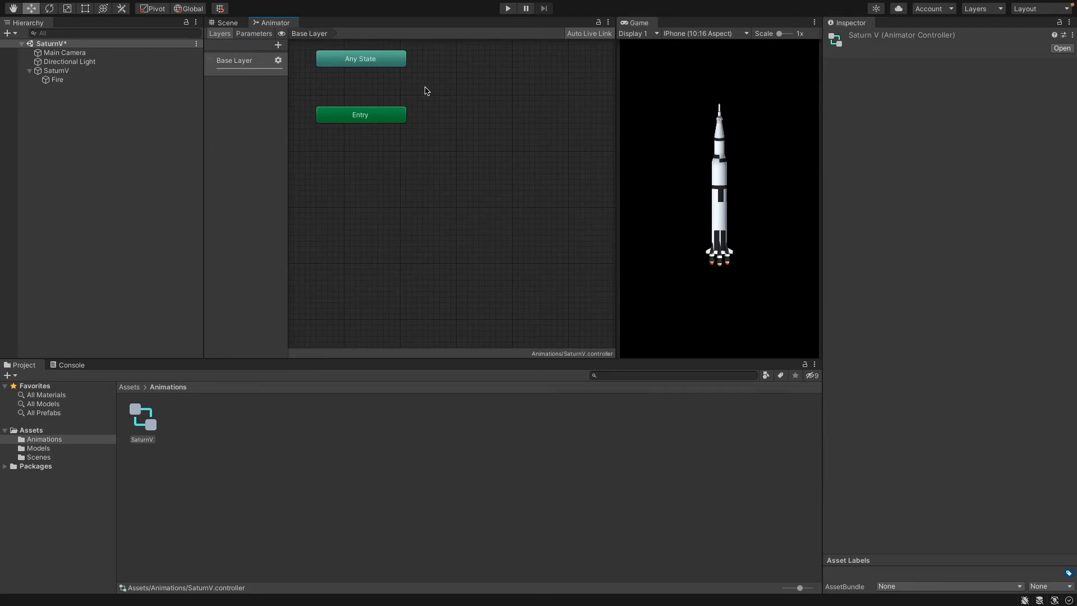
left_click(467, 102)
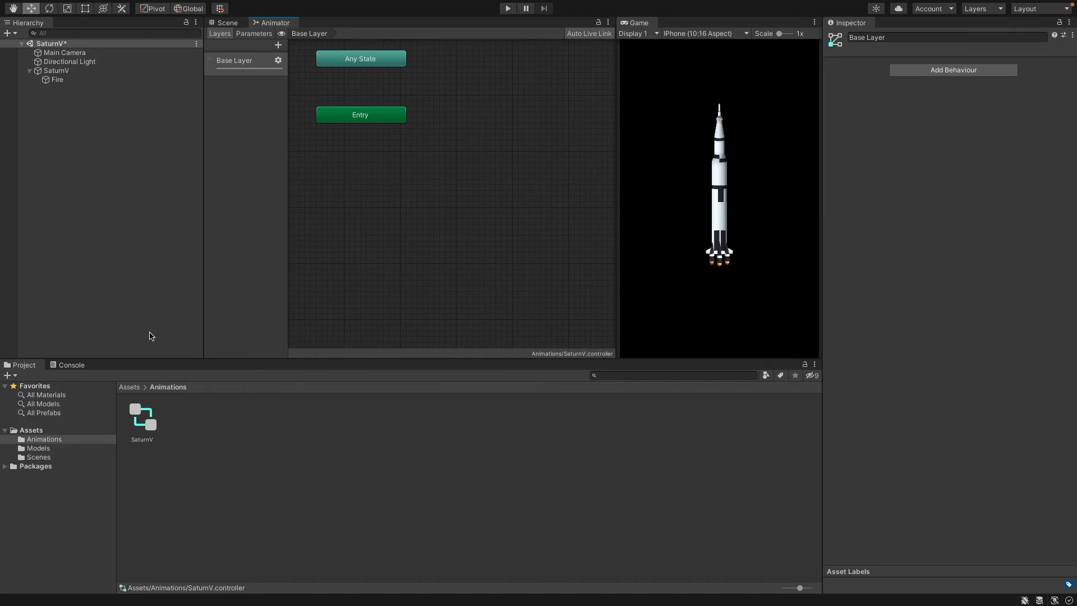
Add the Fire|Flame clip from the Models folder as the default state in the SaturnV controller's Base Layer.
left_click(60, 458)
left_click(56, 449)
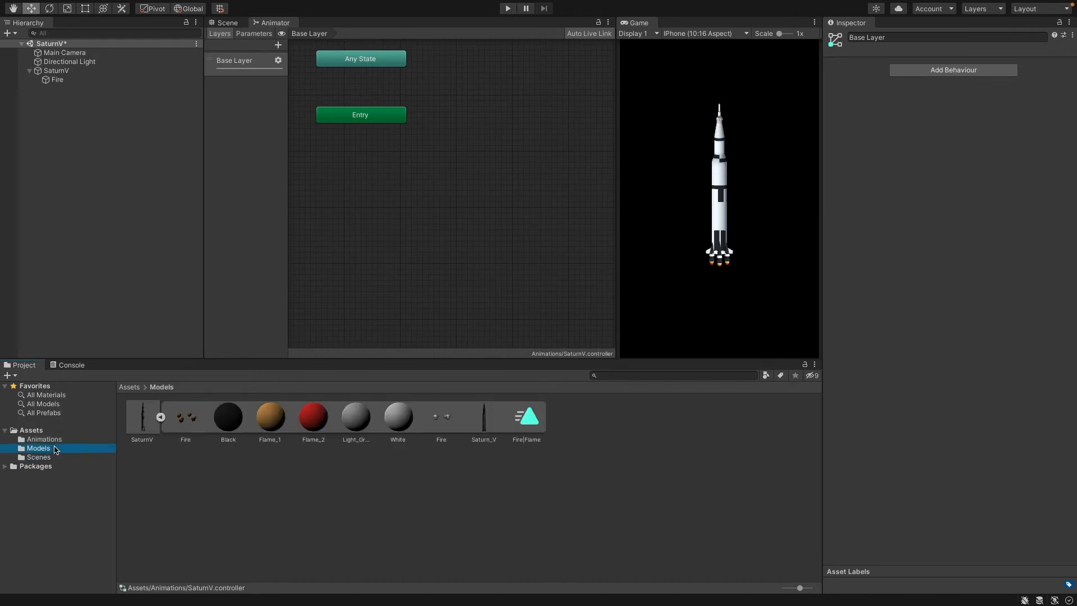
left_click_drag(527, 418, 34, 444)
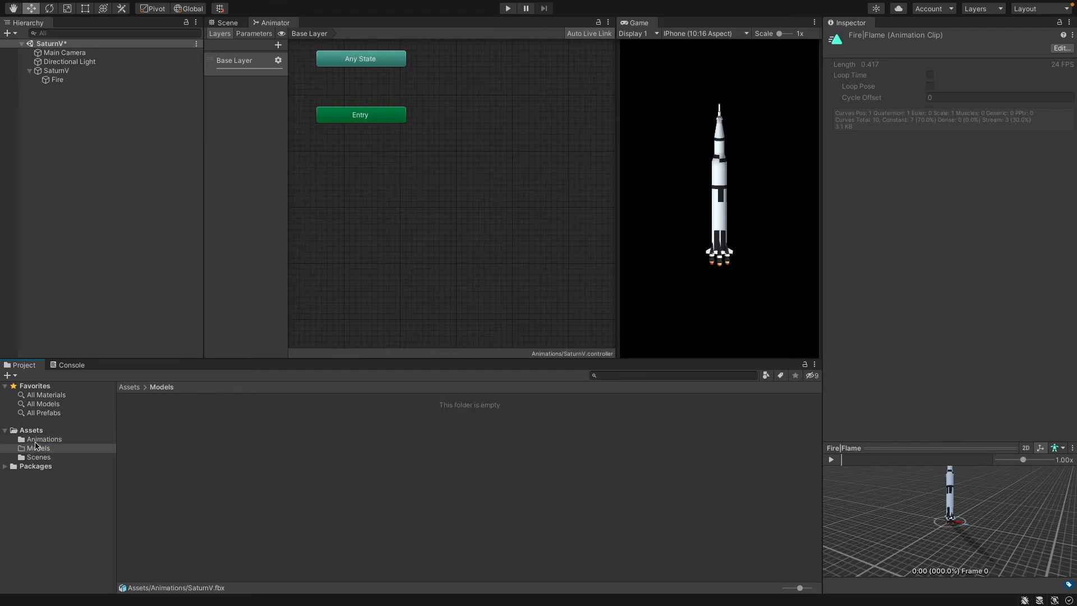
key("super+z")
left_click(94, 82)
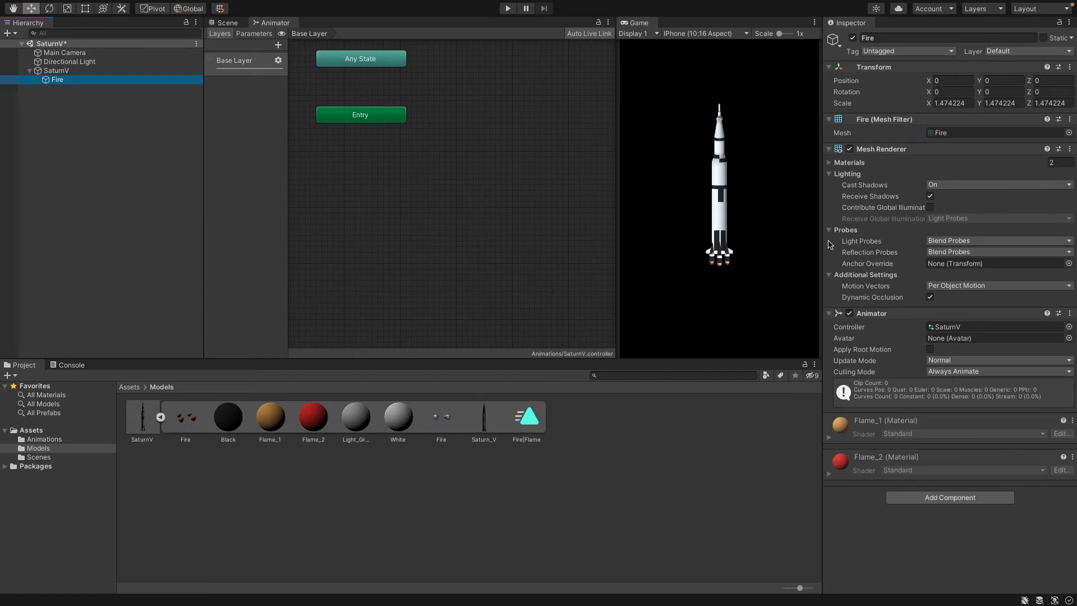
left_click(416, 125)
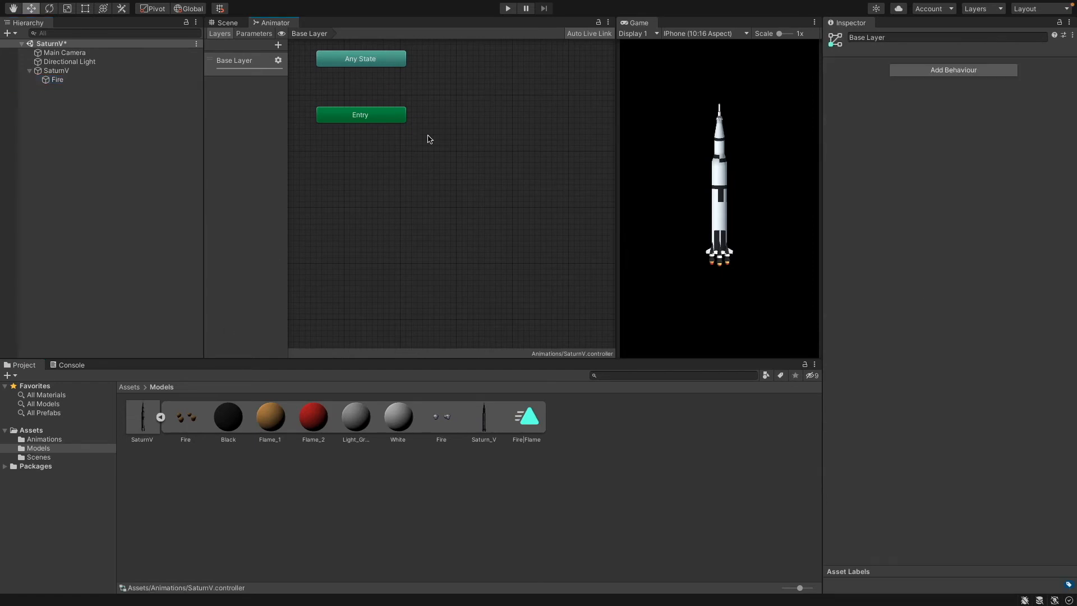
left_click_drag(534, 425, 457, 94)
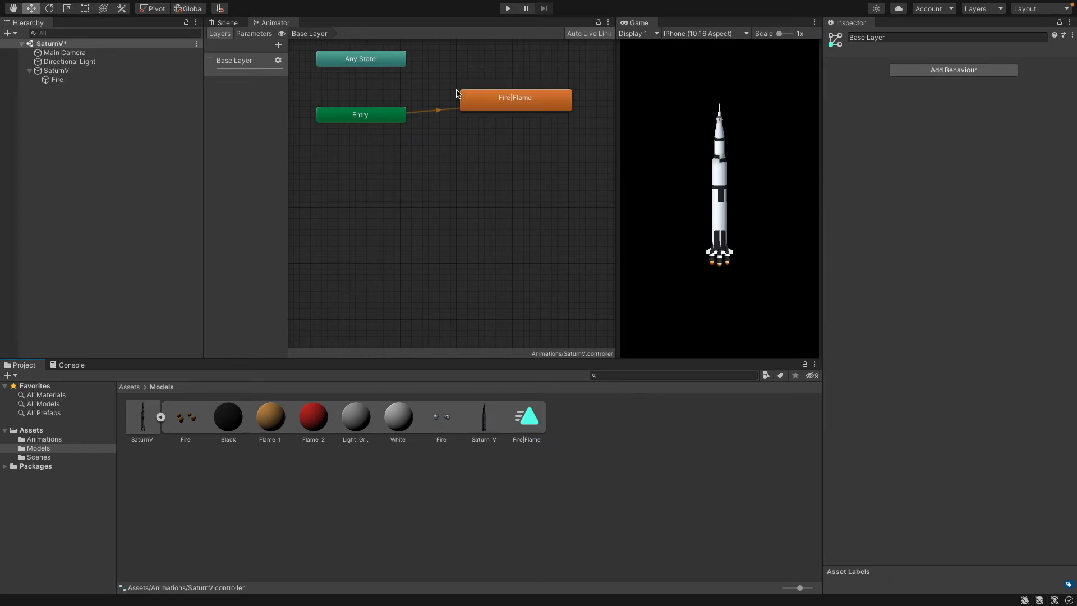
left_click(488, 107)
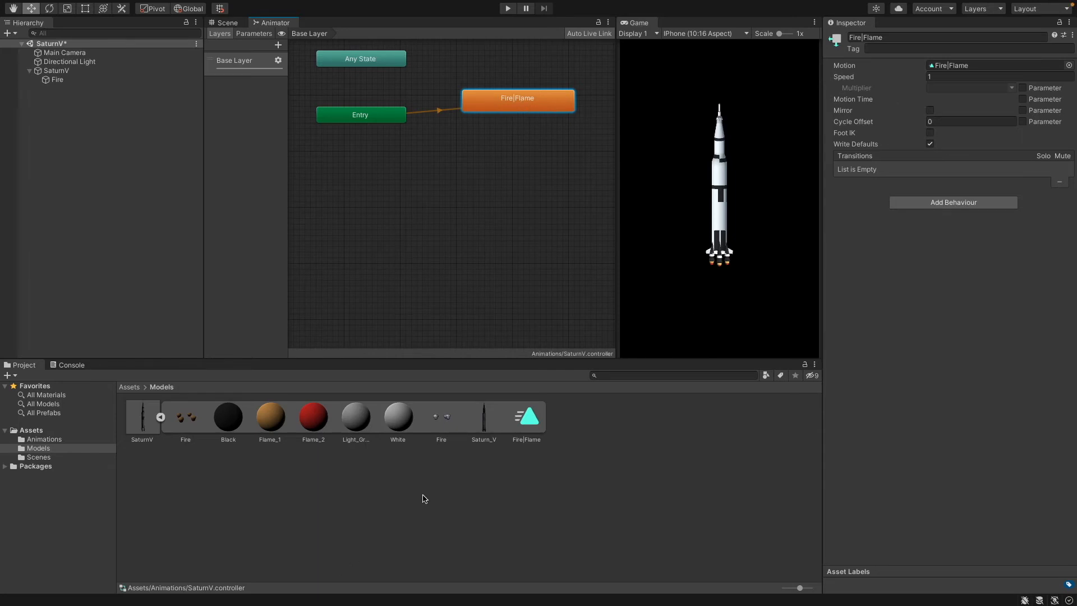
Enable Loop Time for the Fire|Flame clip in the SaturnV model's animation import settings.
left_click(527, 420)
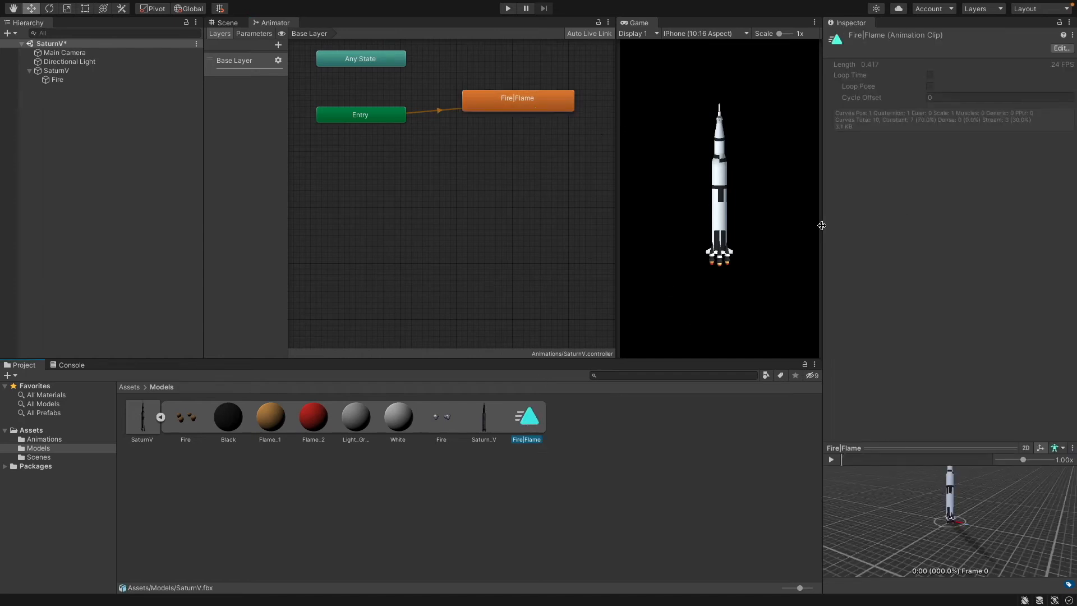
left_click(131, 426)
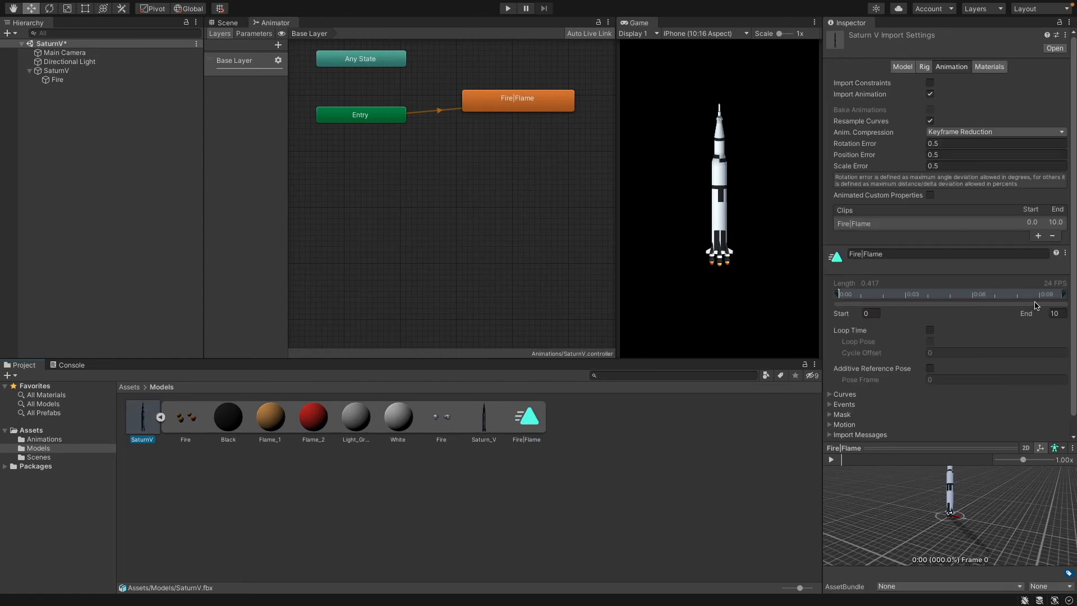
scroll(1026, 292, "down", 1)
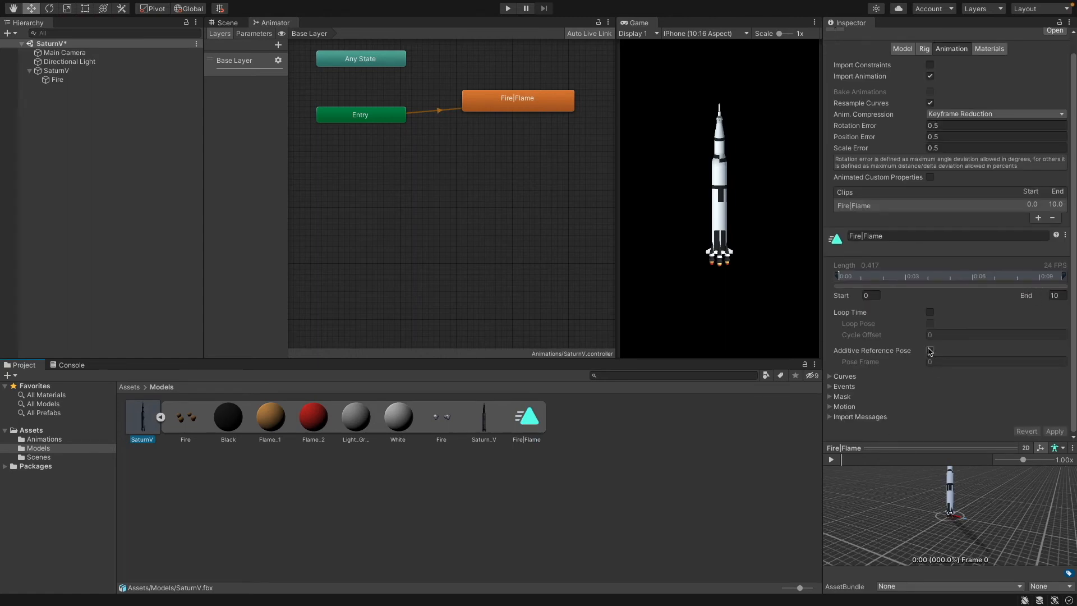
left_click(930, 313)
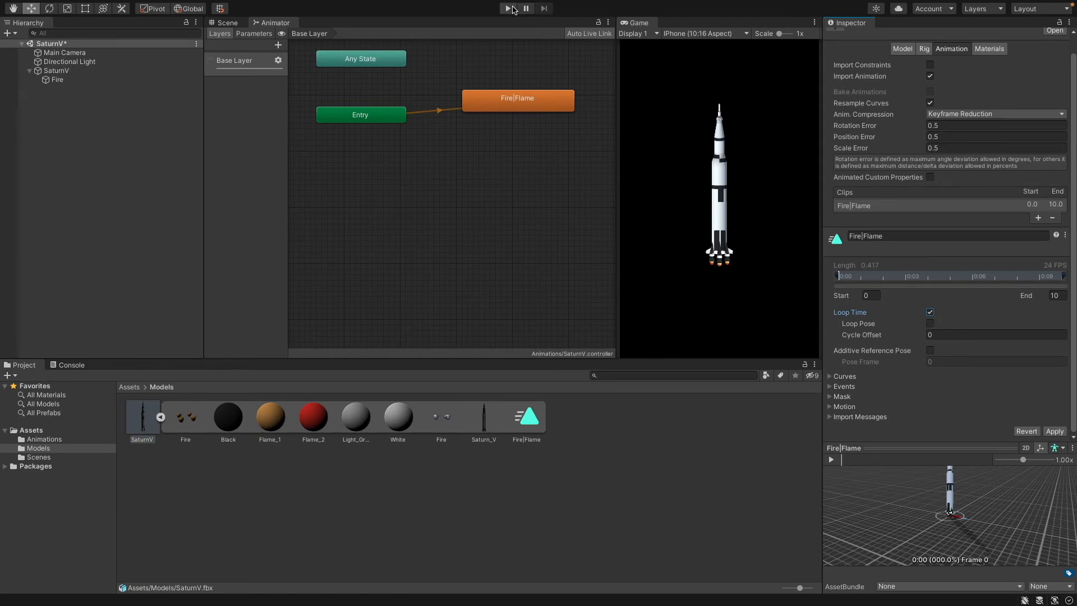
Play the scene with the pending SaturnV import settings applied, and enlarge the Game view slightly.
left_click(510, 9)
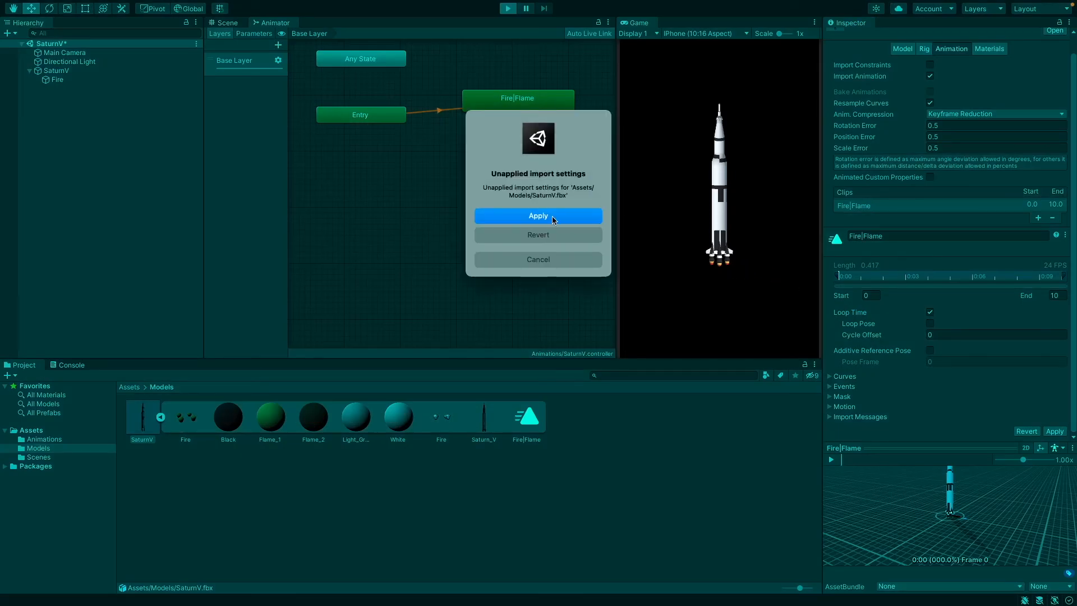
left_click(553, 216)
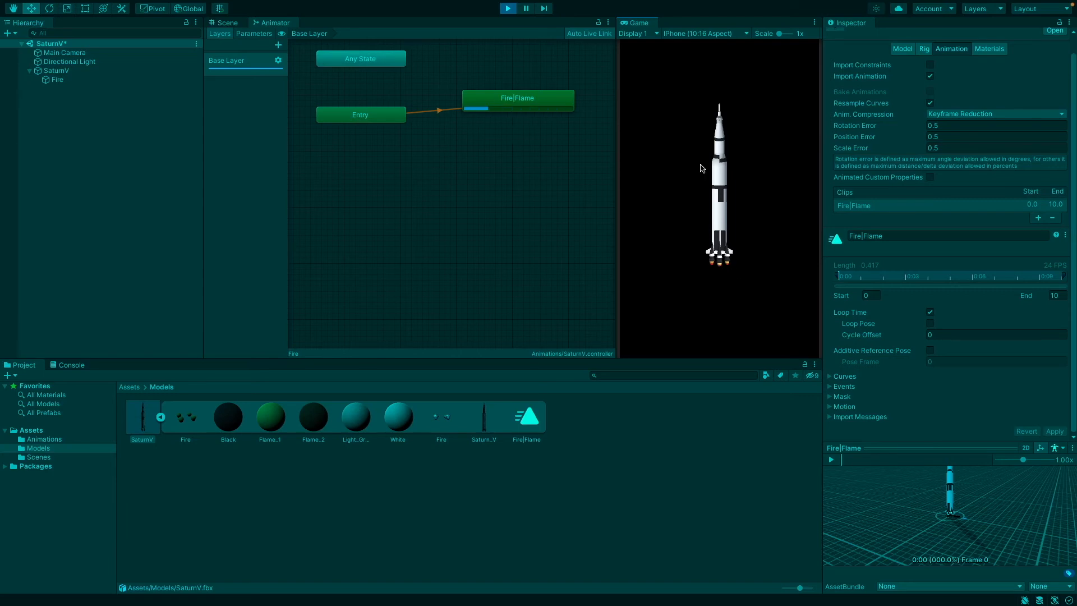
left_click_drag(779, 34, 783, 35)
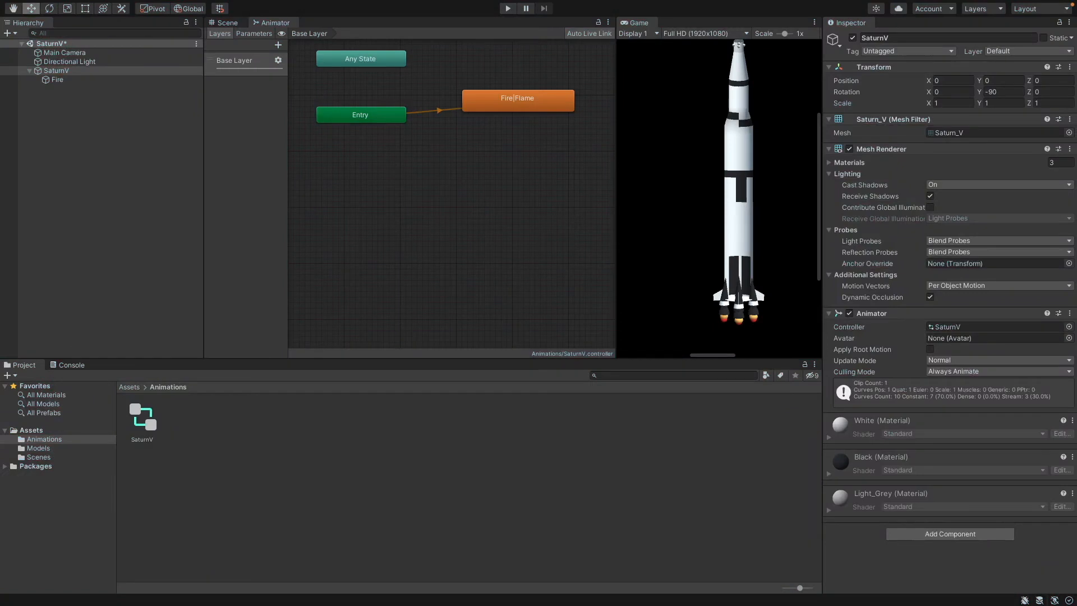
Check the components on the Fire object and its parent SaturnV, and play the scene to preview the flame animation.
left_click(73, 79)
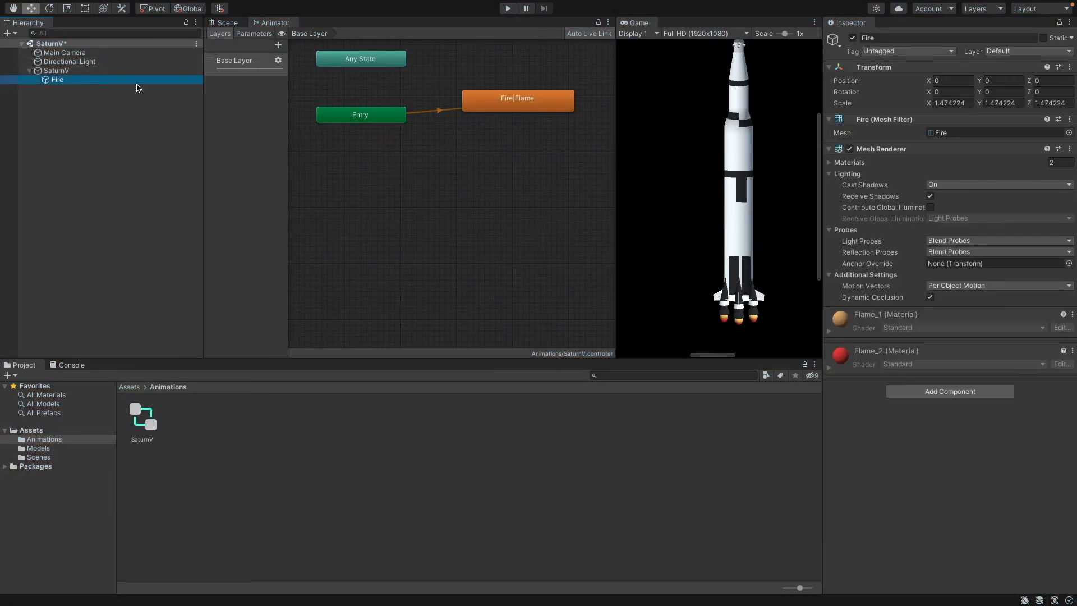
left_click(946, 391)
left_click(742, 357)
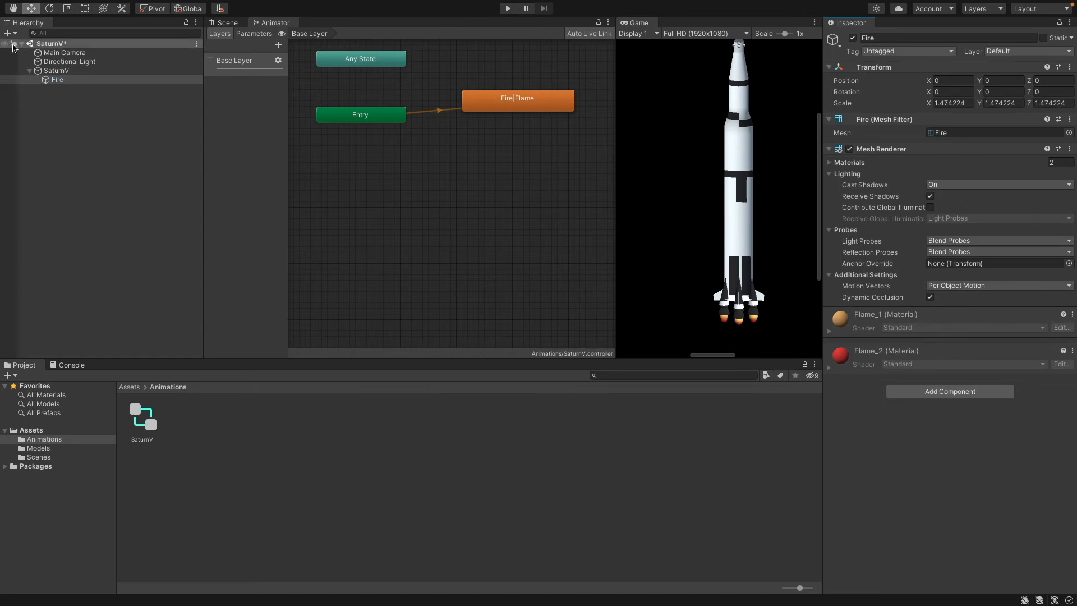
left_click(56, 71)
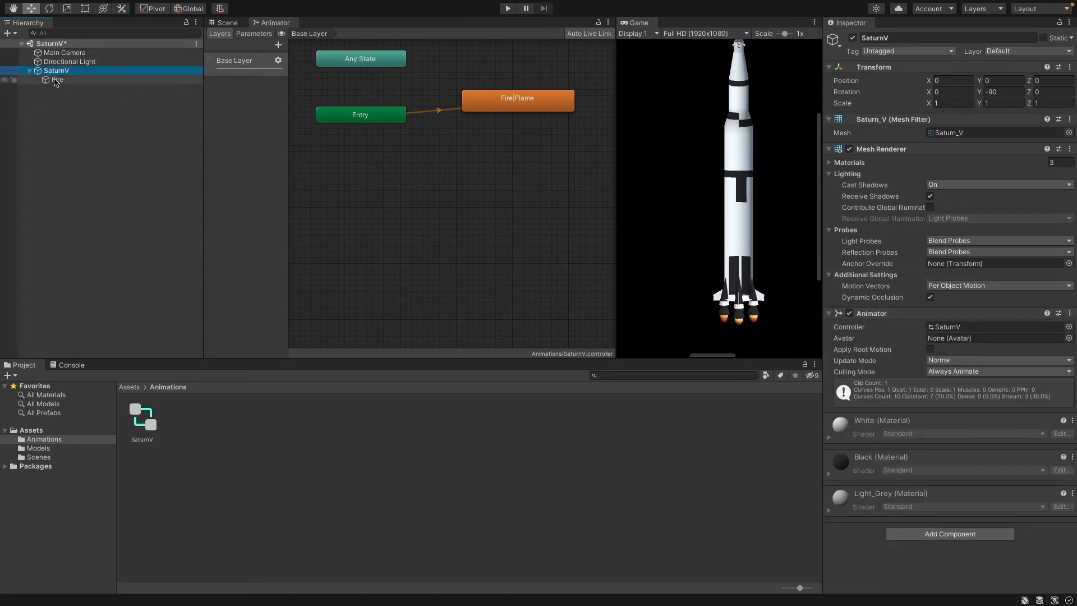
left_click(28, 71)
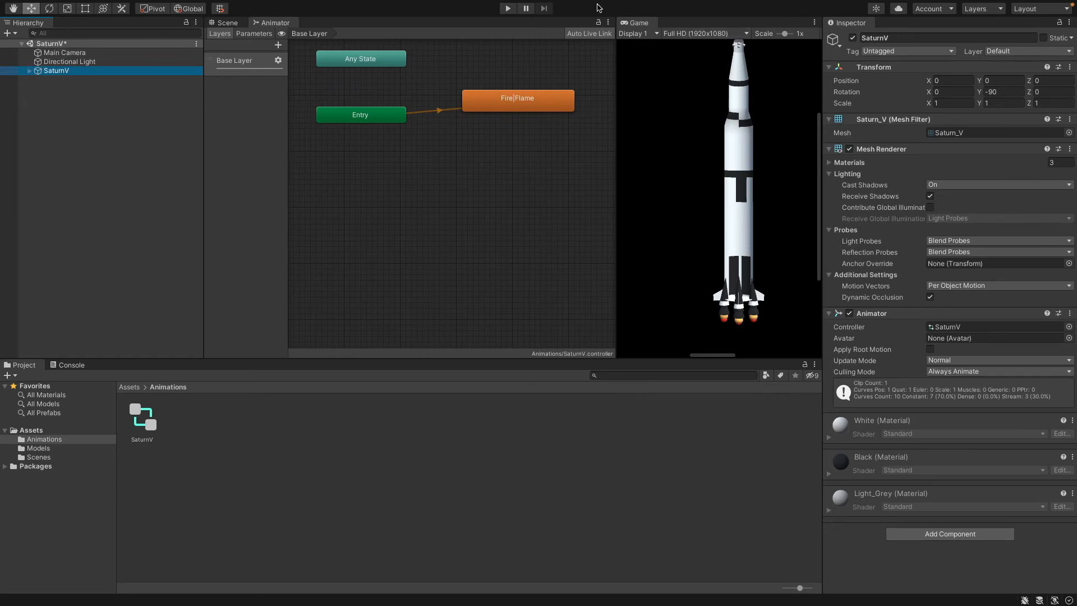
left_click(510, 11)
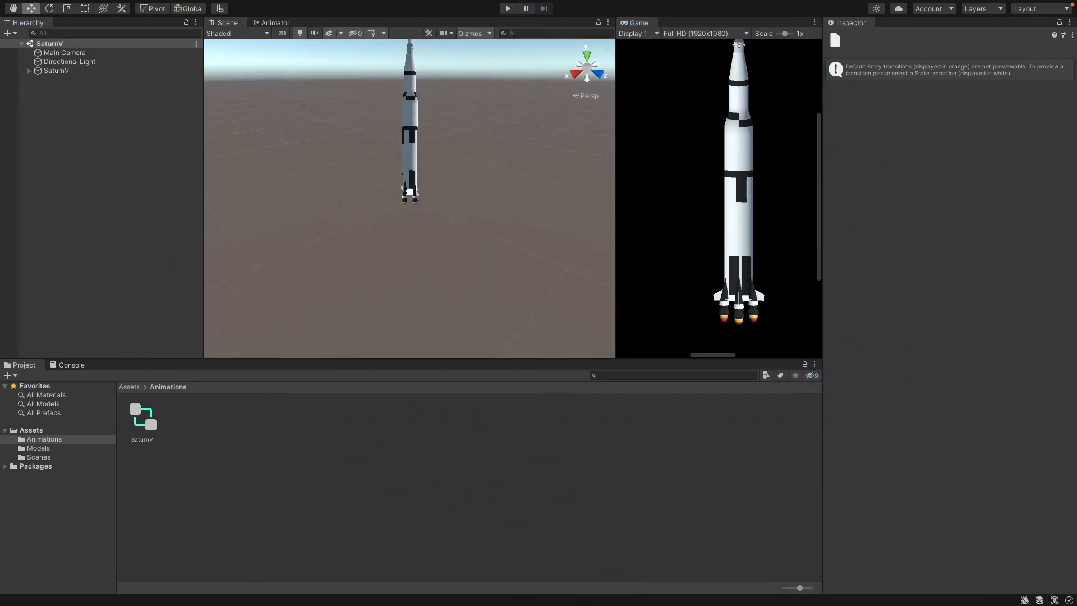
Remove the Animator component from the SaturnV object.
scroll(418, 195, "up", 6)
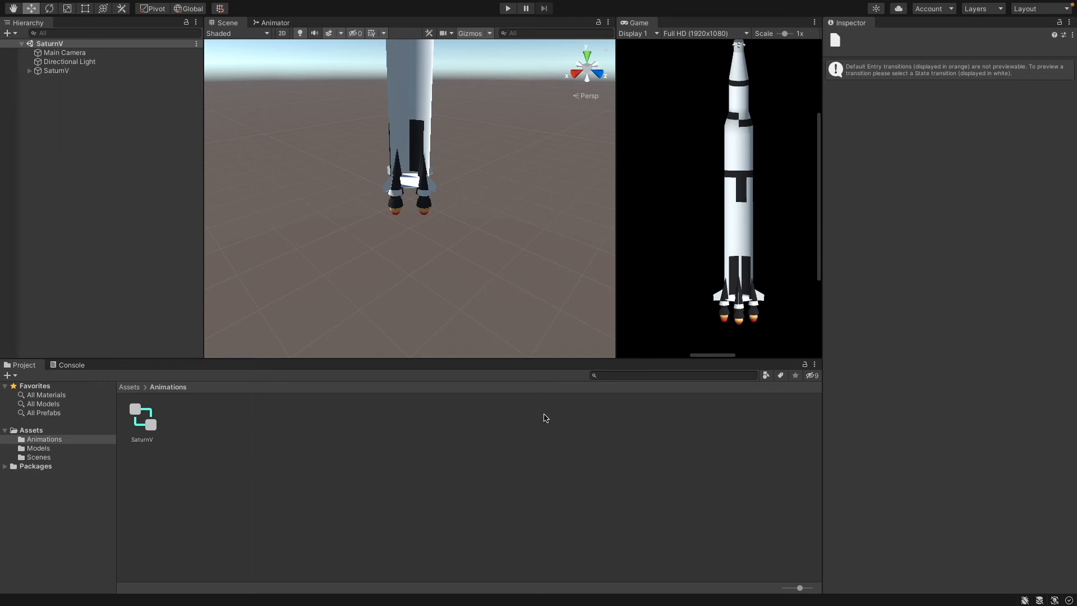
left_click(29, 71)
left_click(62, 80)
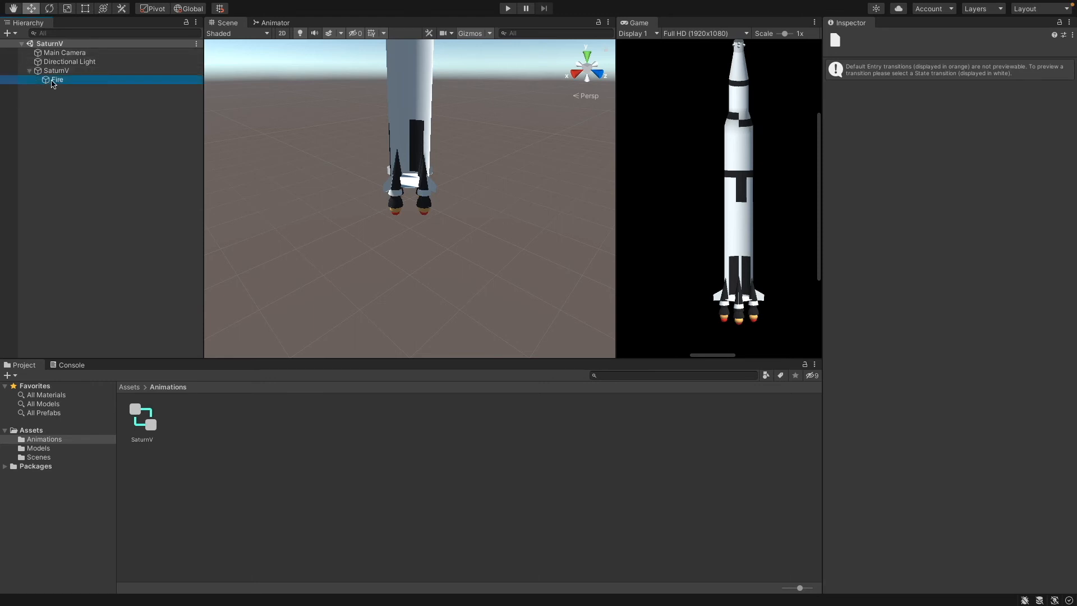
left_click(98, 72)
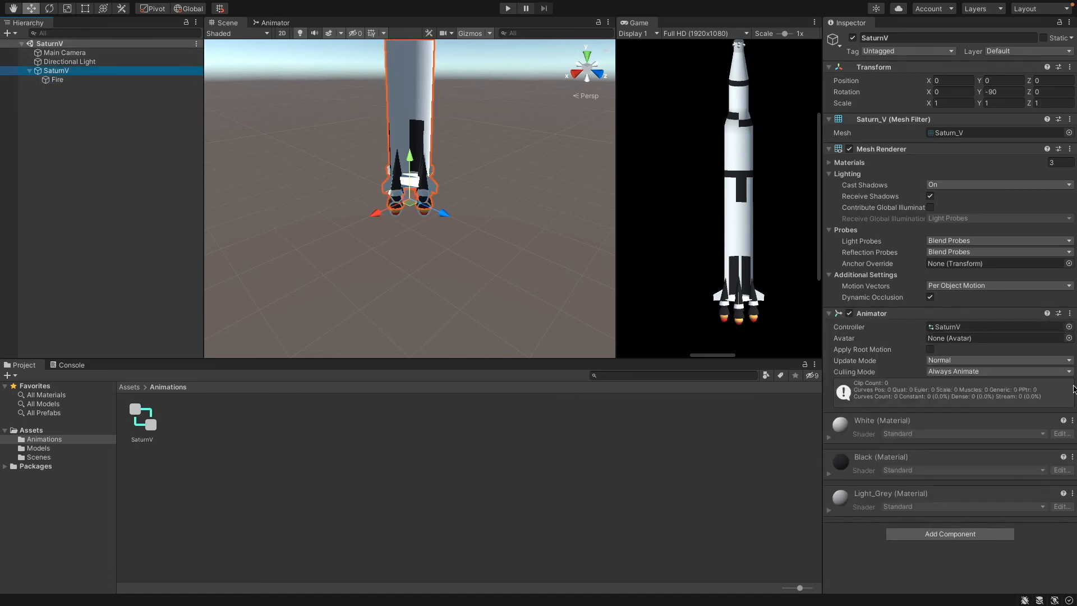
left_click(1070, 313)
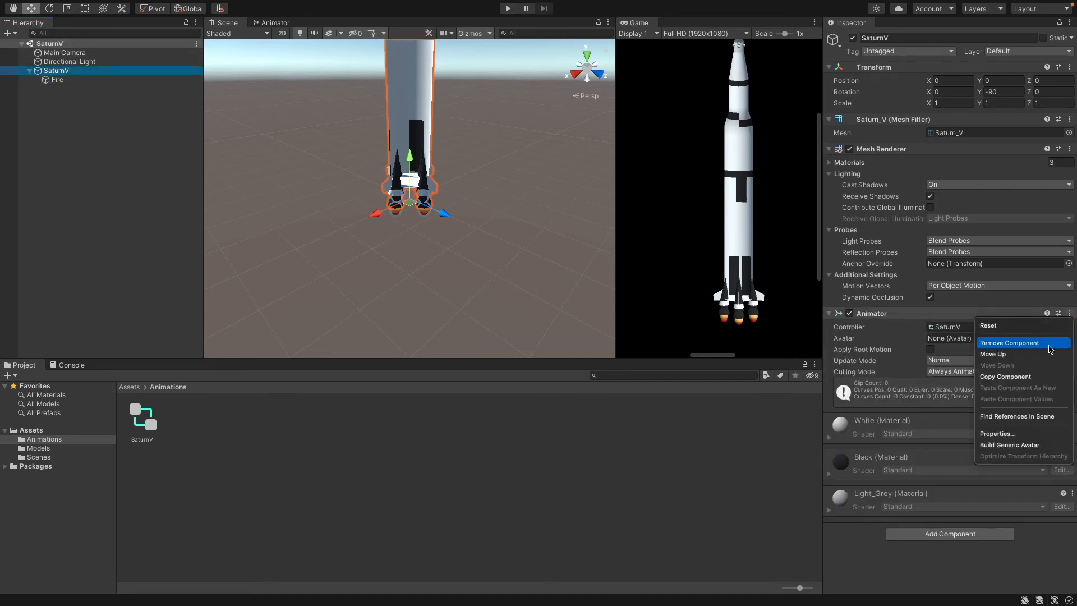
left_click(1051, 350)
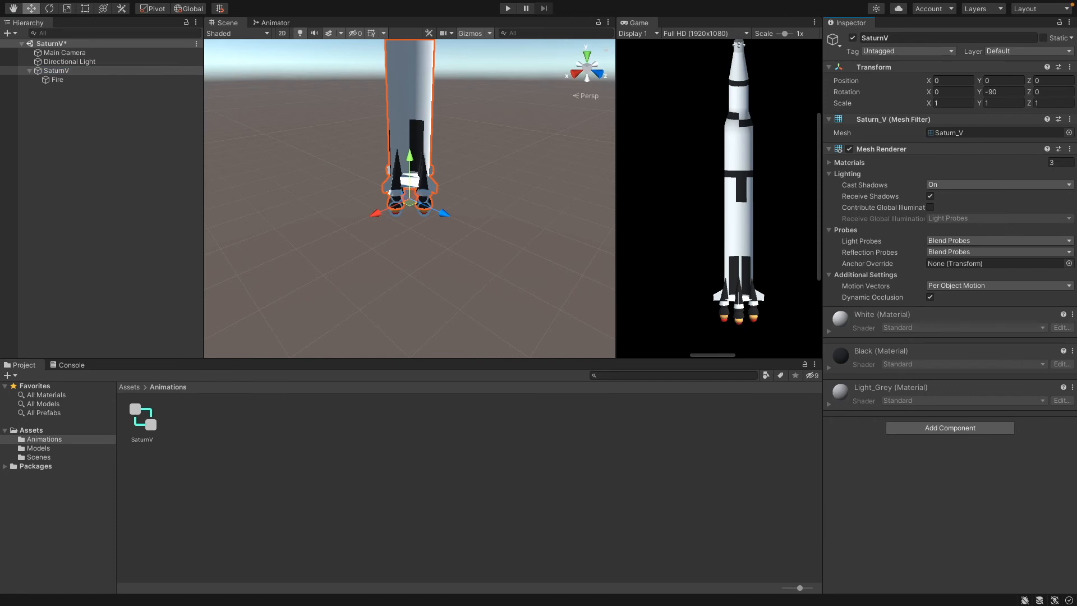
Delete the Fire|Flame state from the SaturnV controller's Base Layer.
left_click(273, 23)
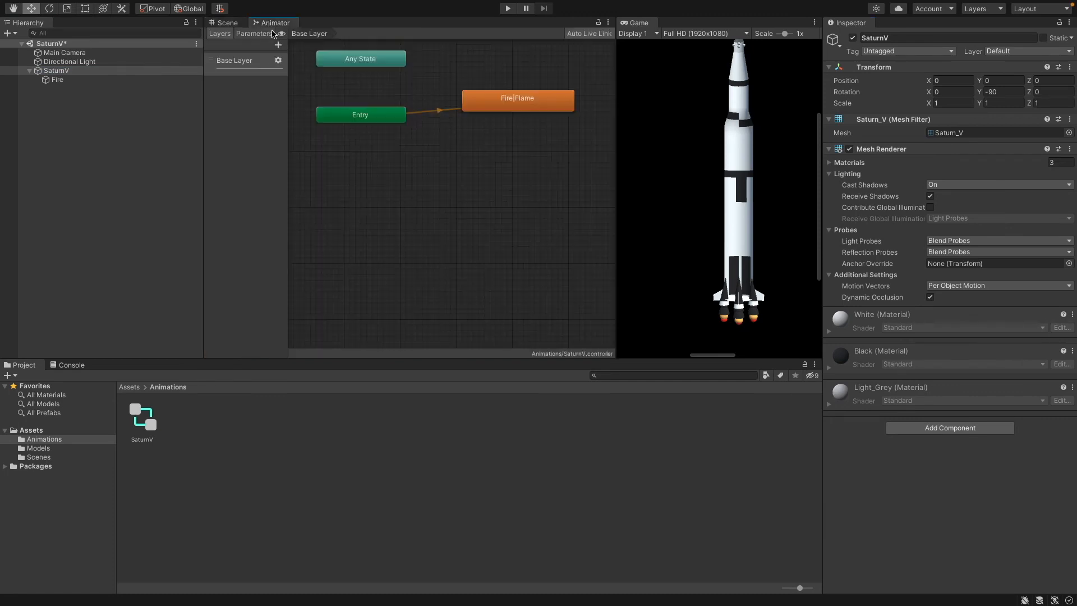
left_click(522, 108)
right_click(523, 108)
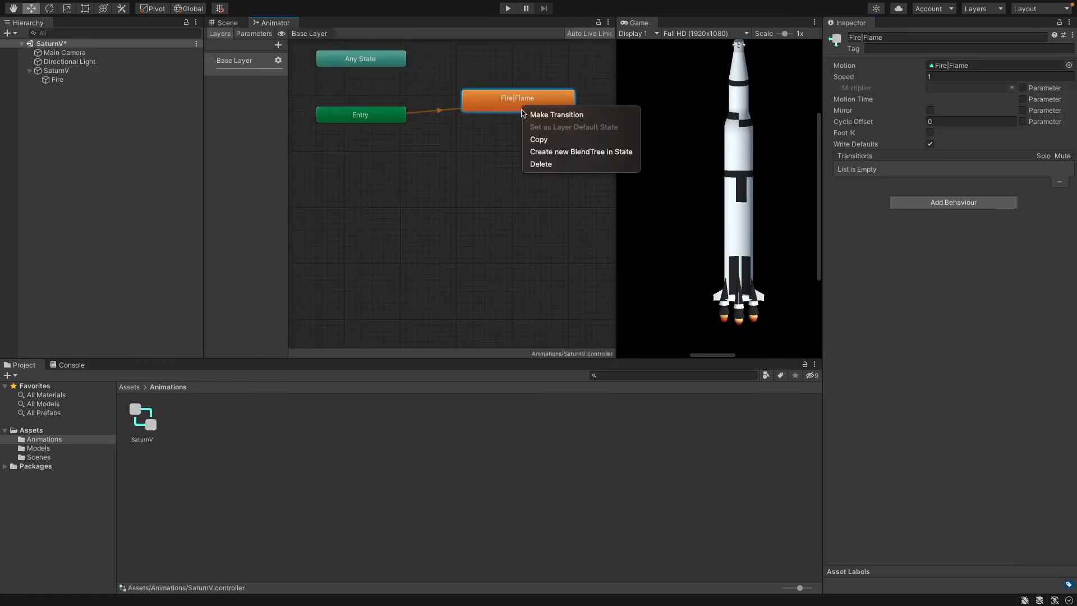
left_click(540, 165)
Add a new Animator component to the SaturnV object in the scene.
left_click(229, 22)
left_click(56, 71)
left_click(1002, 427)
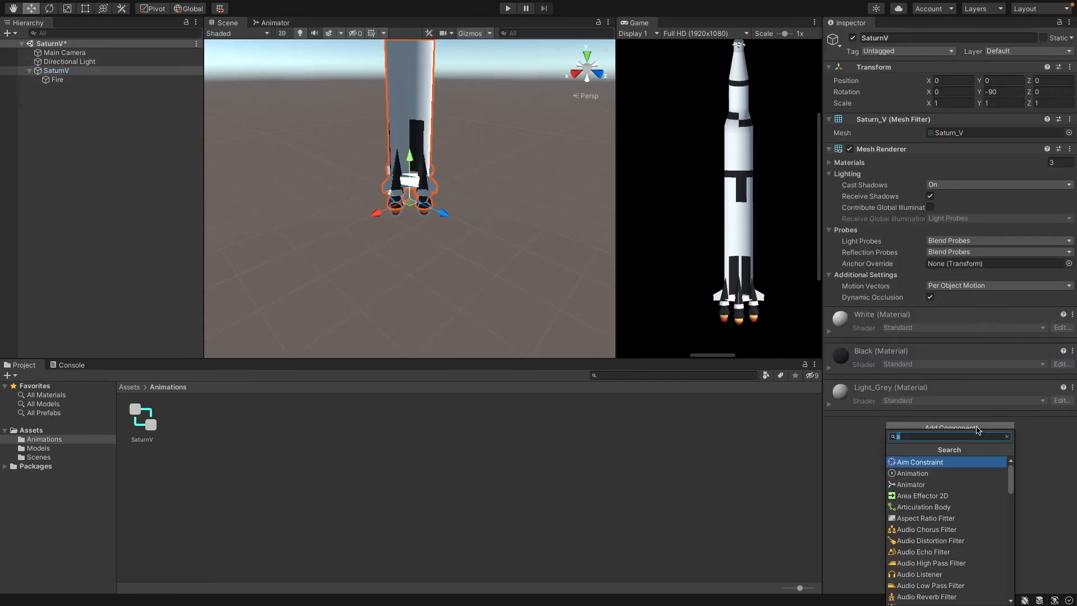
left_click(928, 481)
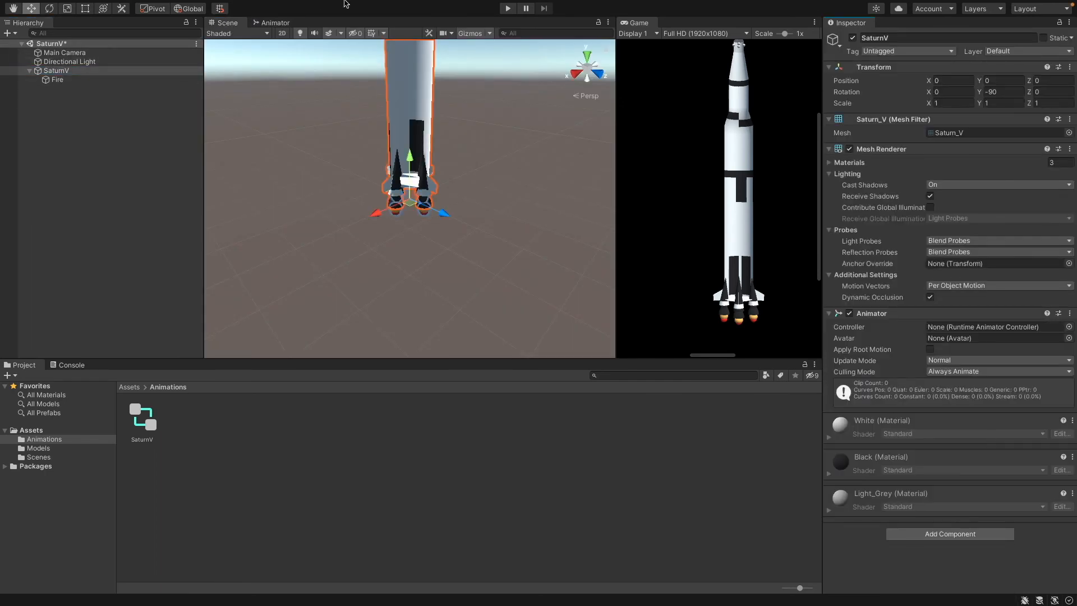
Open the Animation window and dock it beside the Console.
left_click(263, 6)
mouse_move(276, 226)
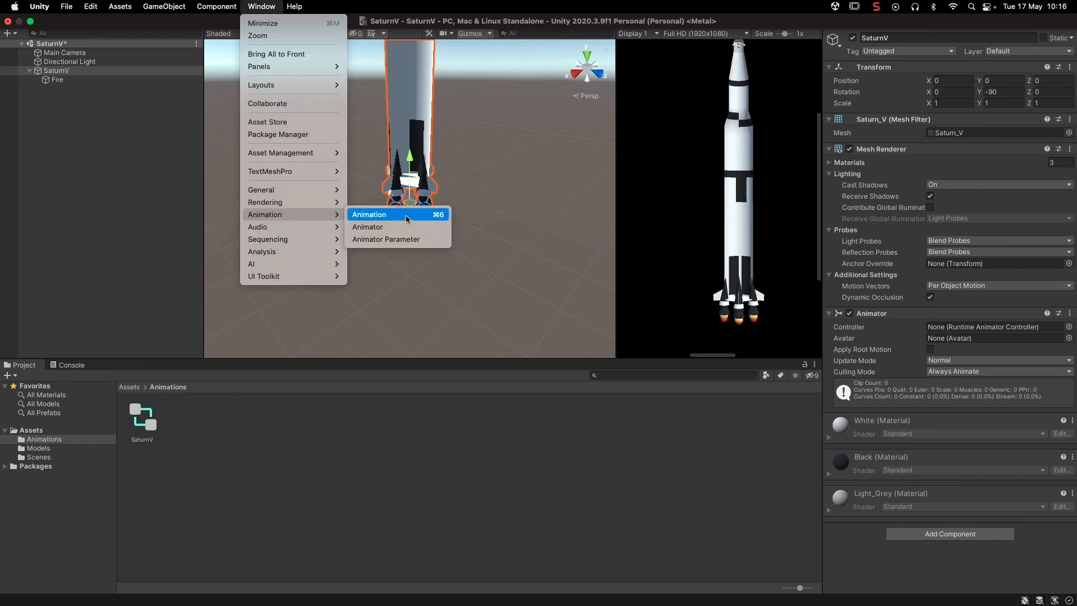
left_click(406, 215)
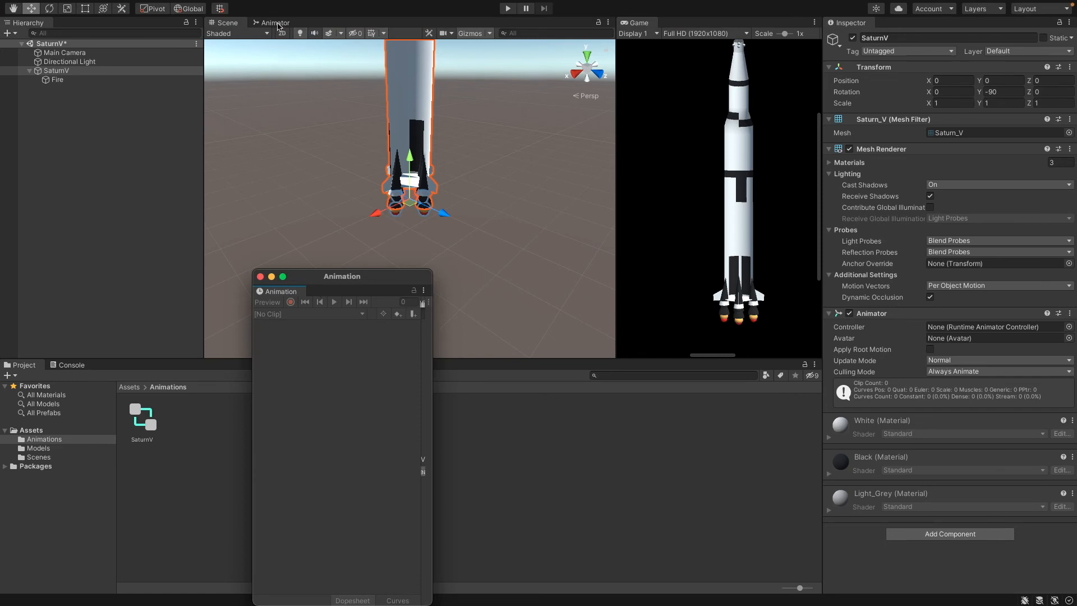
left_click_drag(279, 293, 157, 362)
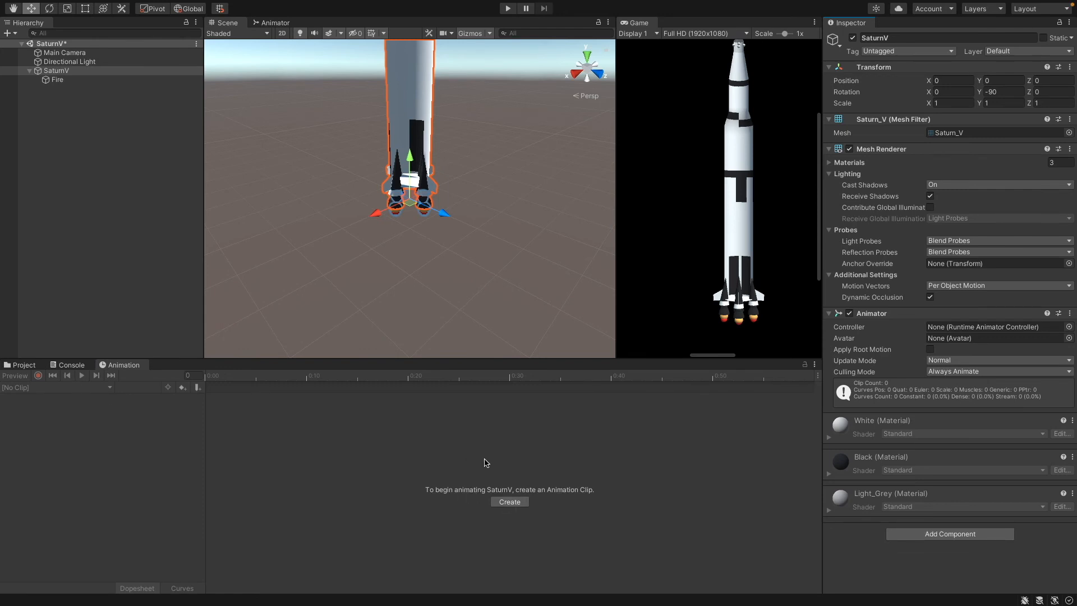
Create an animation clip named Fire for the Fire object, saved in the Animations folder.
left_click(63, 71)
left_click(59, 80)
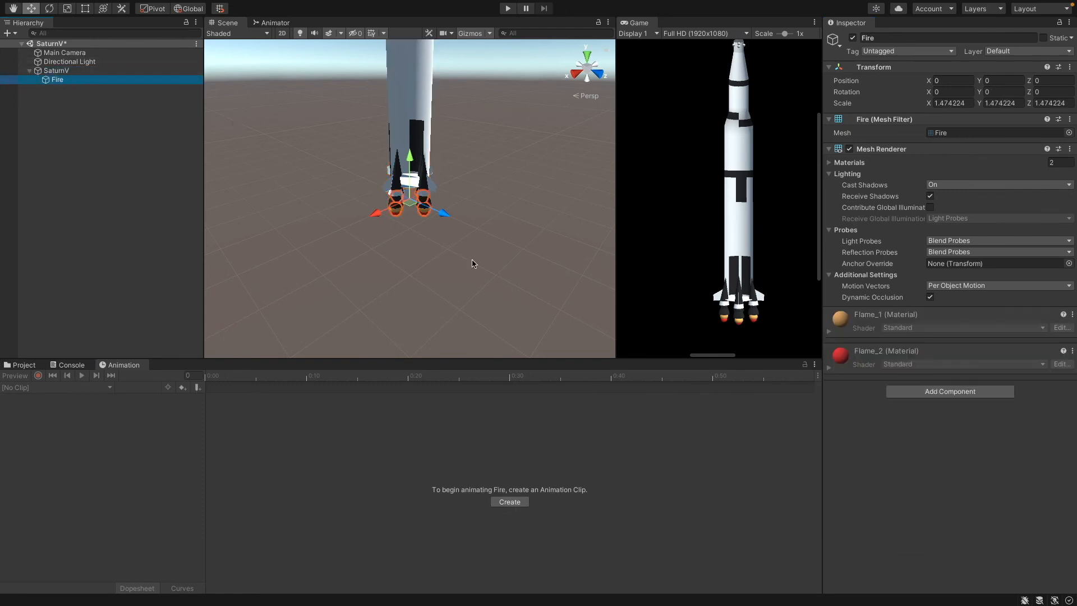
key("f")
left_click(510, 501)
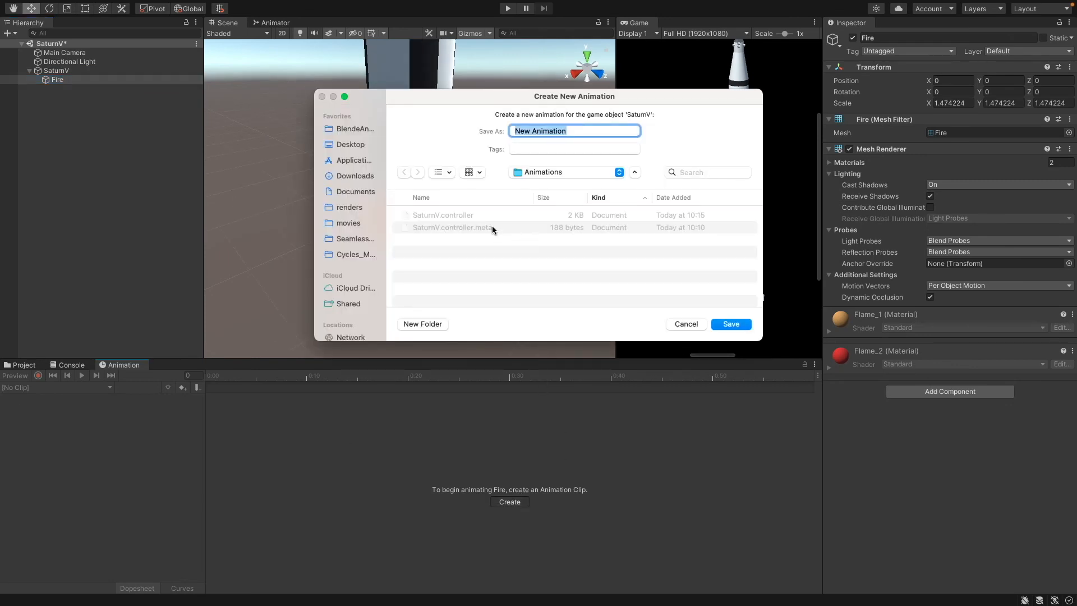
type("Fire")
key("Return")
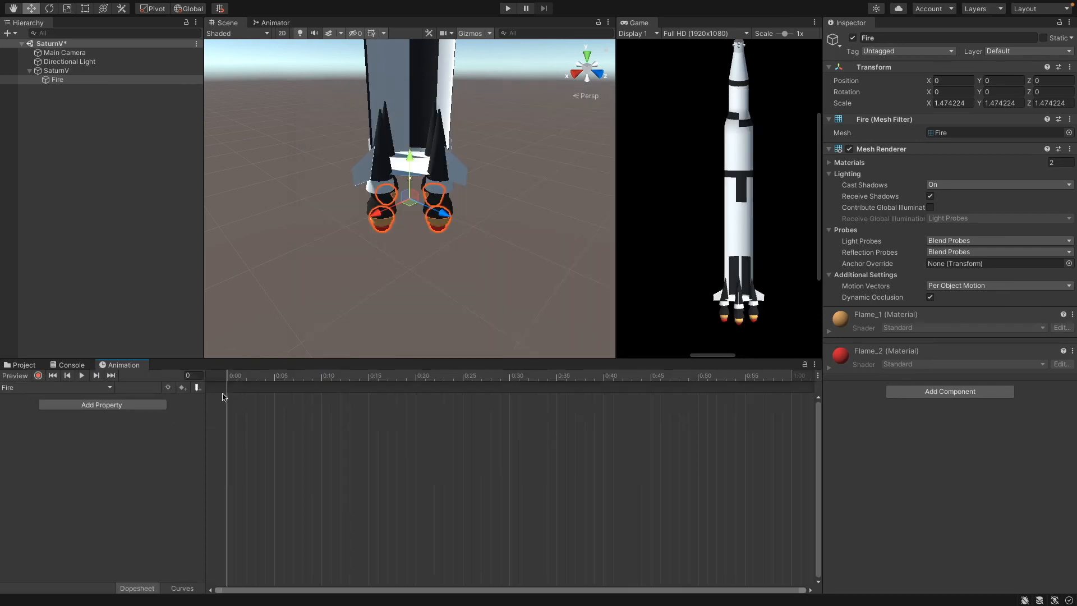
scroll(448, 428, "up", 5)
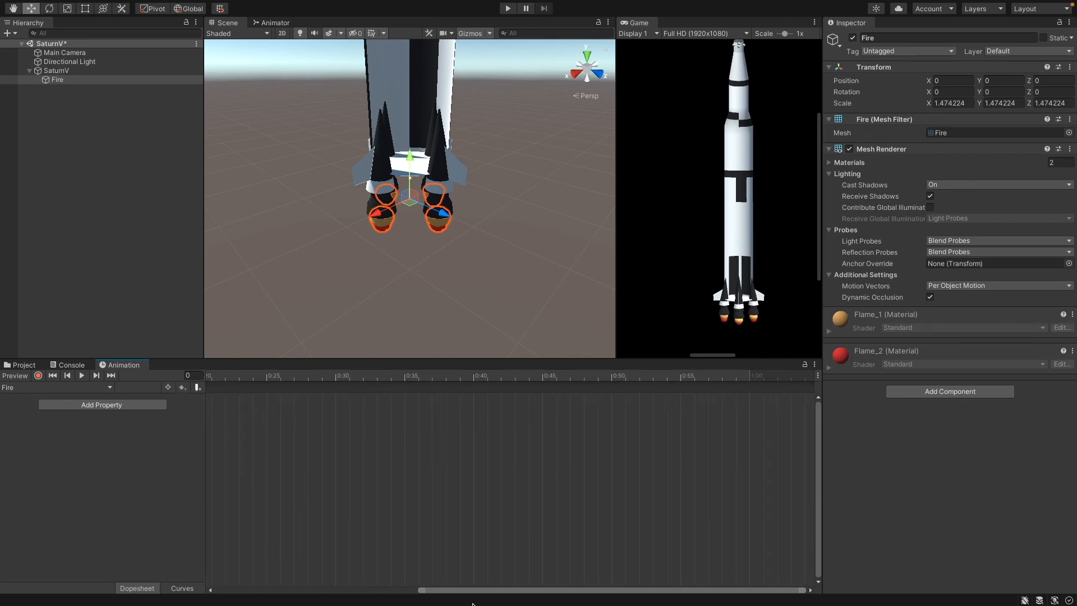
left_click_drag(448, 593, 246, 592)
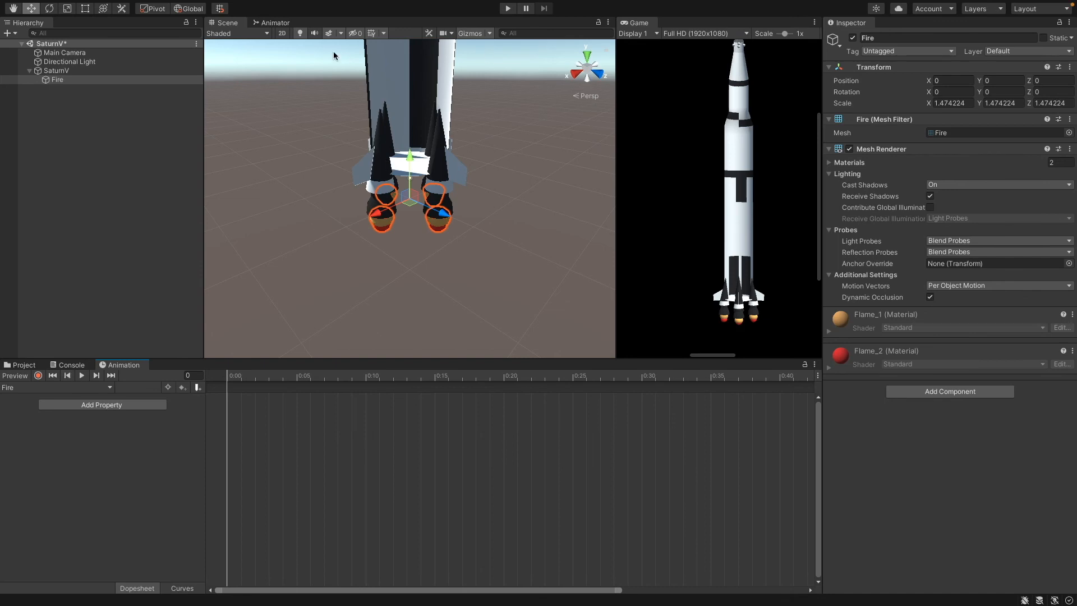
Try stretching the Fire object downward with the Rect Tool in a flat side view, and undo the stretch.
left_click(282, 33)
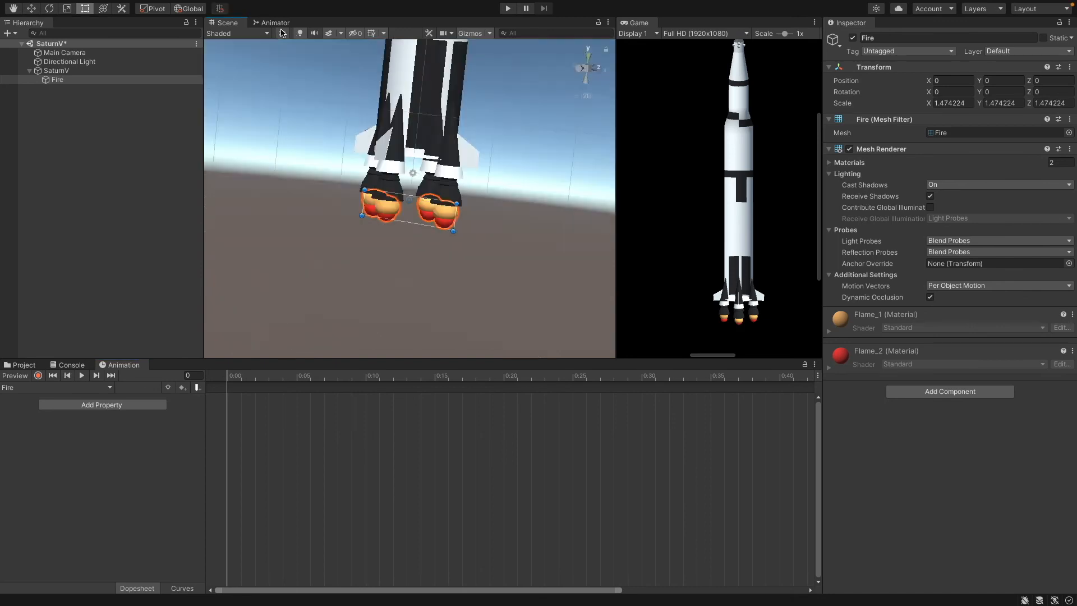
scroll(411, 228, "up", 2)
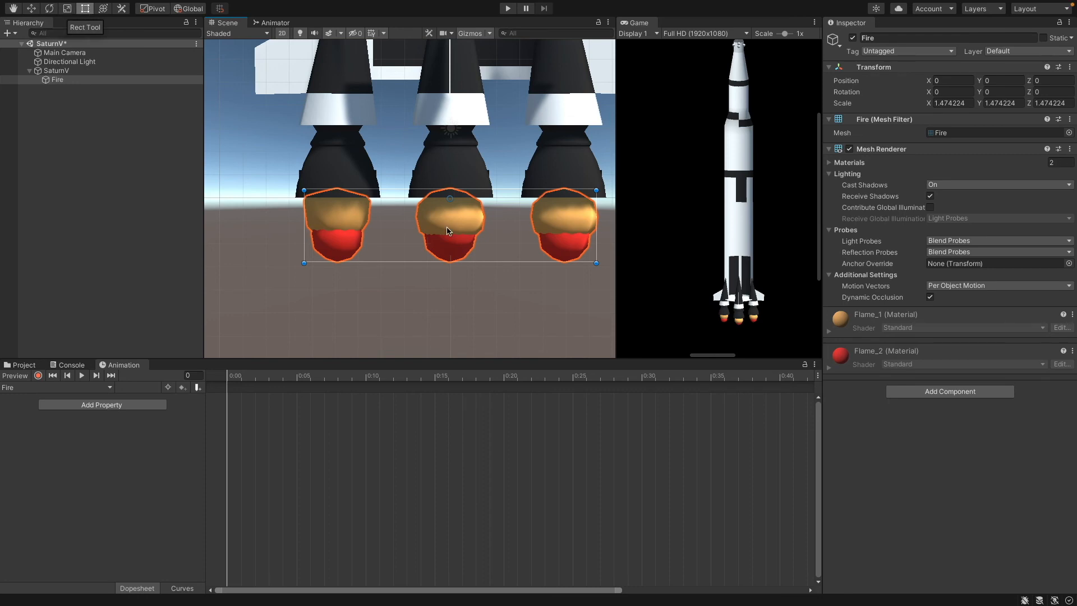
scroll(448, 230, "up", 2)
mouse_move(438, 259)
left_mouse_down()
mouse_move(438, 241)
mouse_move(435, 292)
mouse_move(436, 278)
left_mouse_up()
key("super+z")
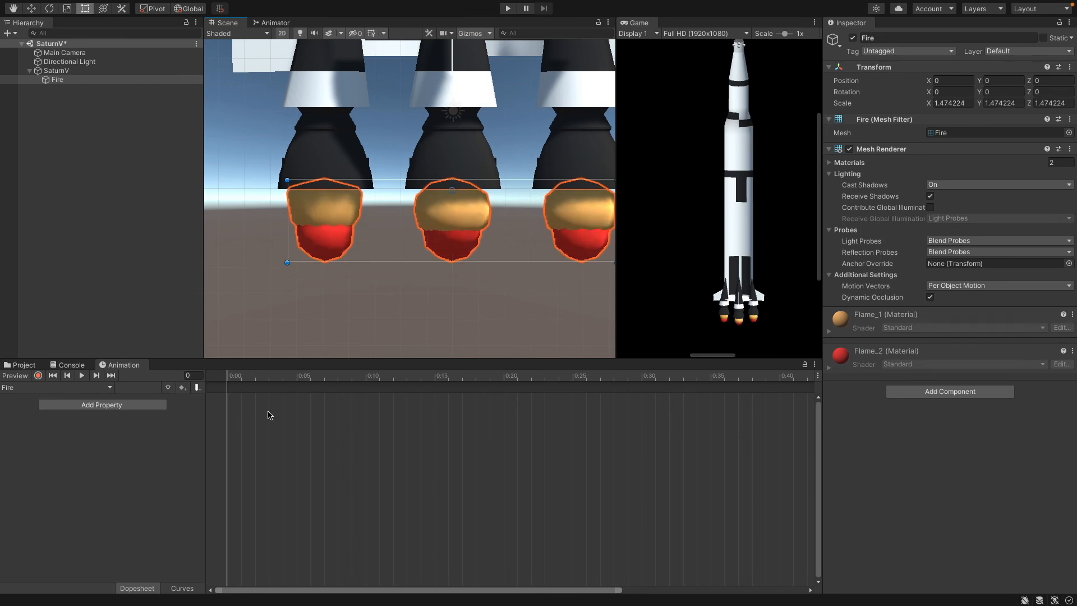
Record Fire keyframes with the flames stretched to a Y scale of about 1.75 at frame 0 and shortened to about 1.08 at frame 10.
left_click(39, 376)
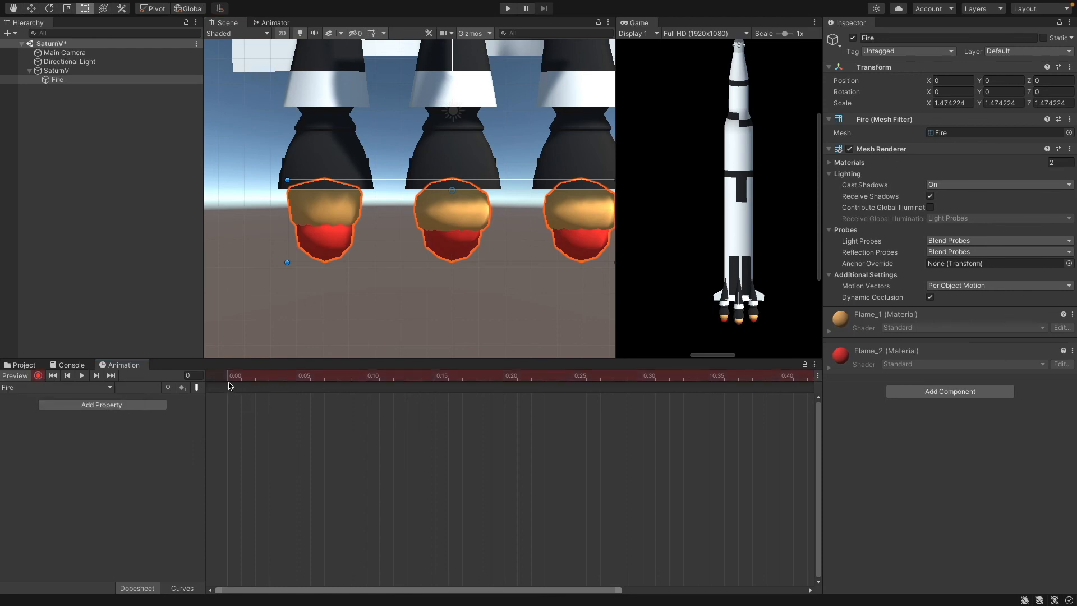
mouse_move(349, 262)
left_mouse_down()
mouse_move(347, 254)
mouse_move(338, 278)
left_mouse_up()
left_click_drag(259, 378, 368, 384)
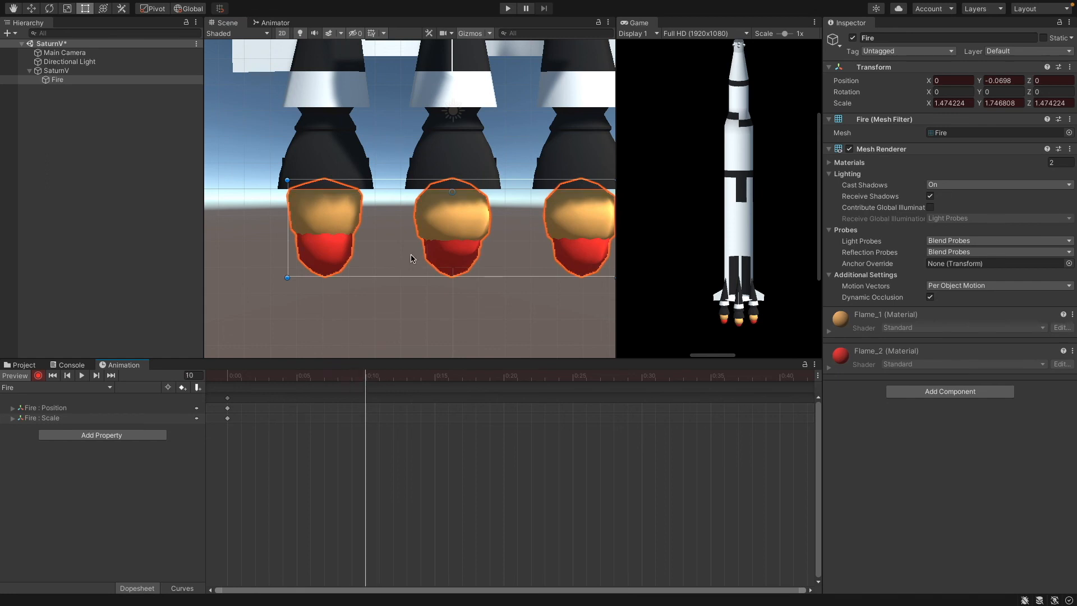
left_click_drag(412, 277, 411, 240)
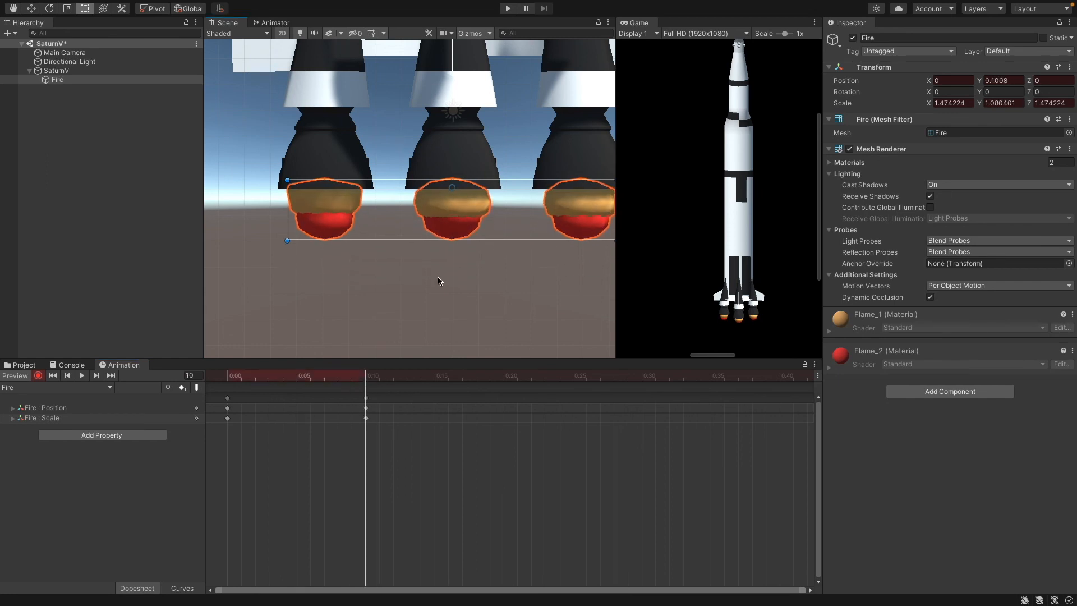
Copy the frame 0 position and scale keyframes to frame 20, shorten the flames there to about 1.65 Y scale, and stop recording.
left_click(227, 418)
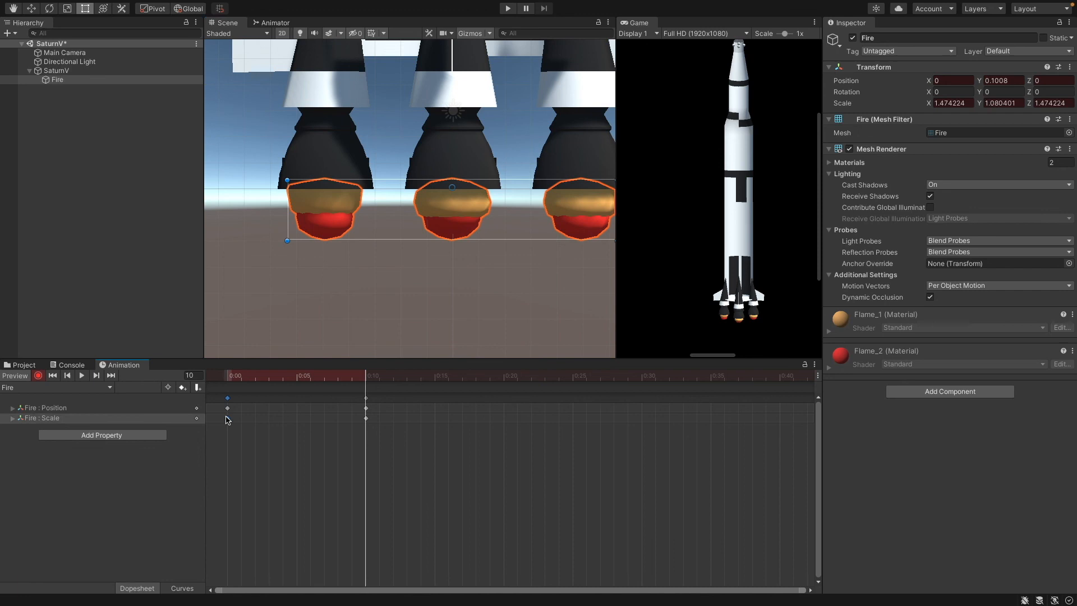
left_click(228, 408, "shift")
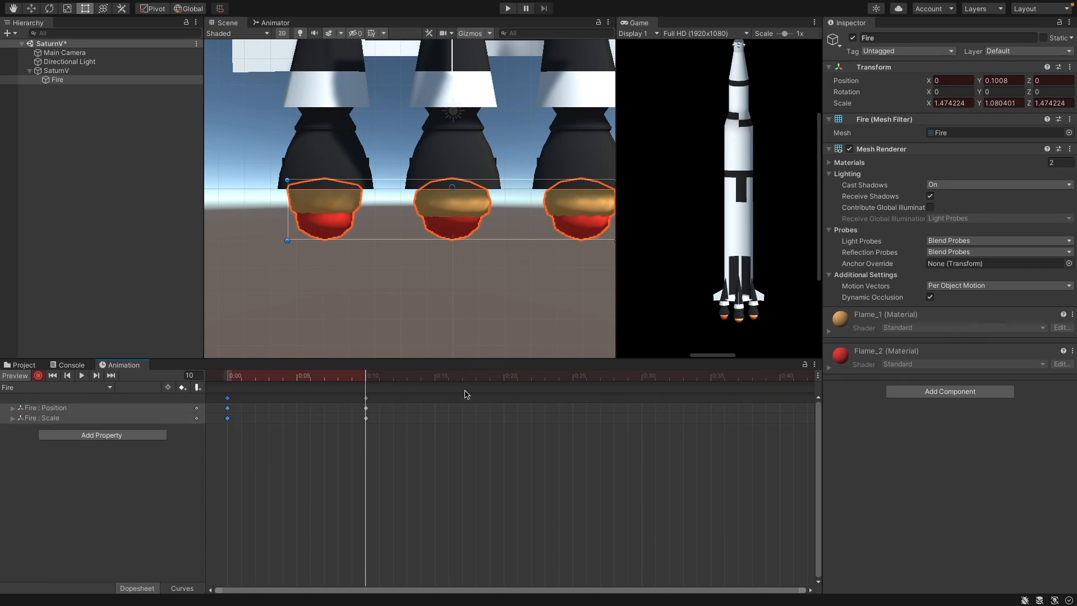
left_click_drag(467, 381, 509, 381)
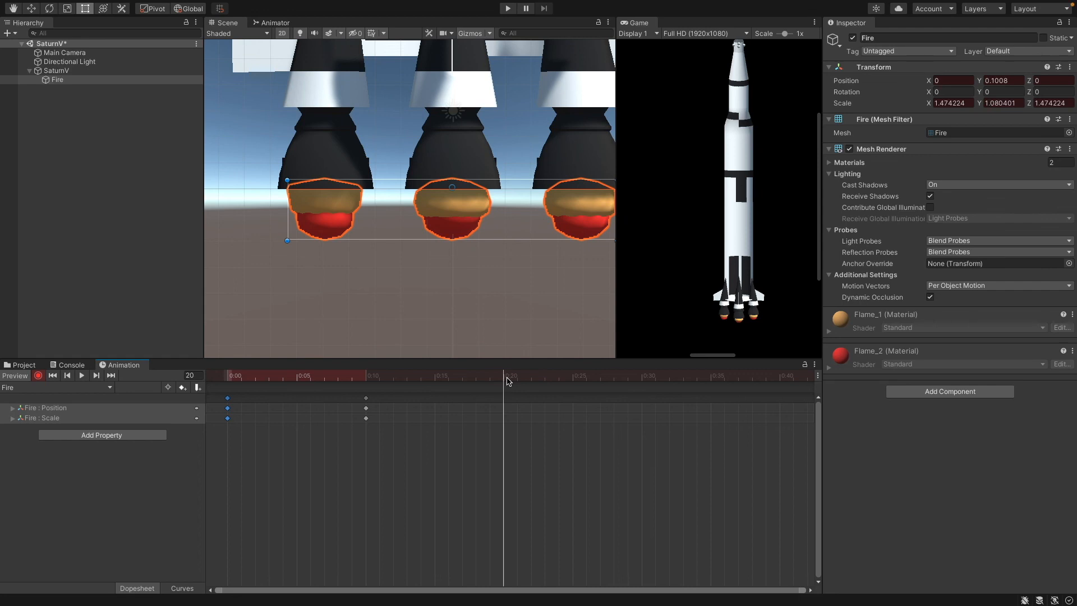
key("ctrl+v")
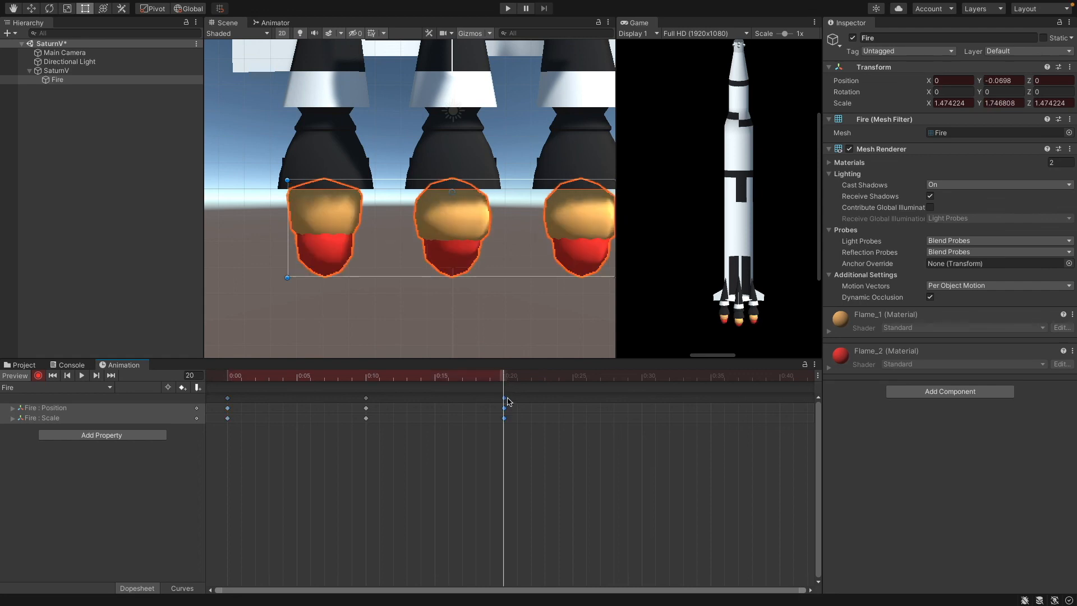
left_click_drag(445, 275, 448, 271)
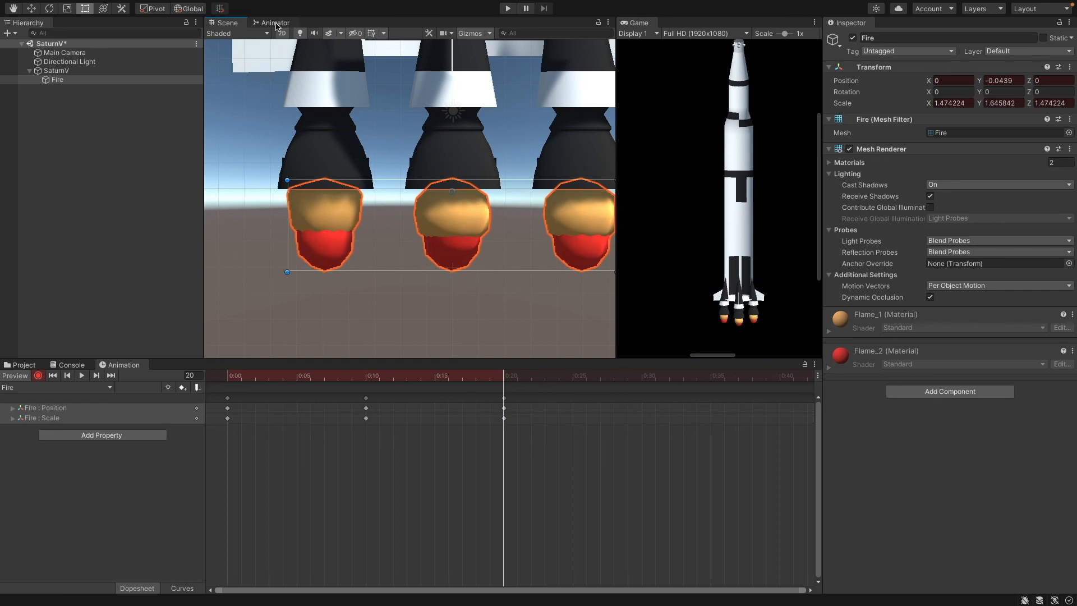
left_click(38, 375)
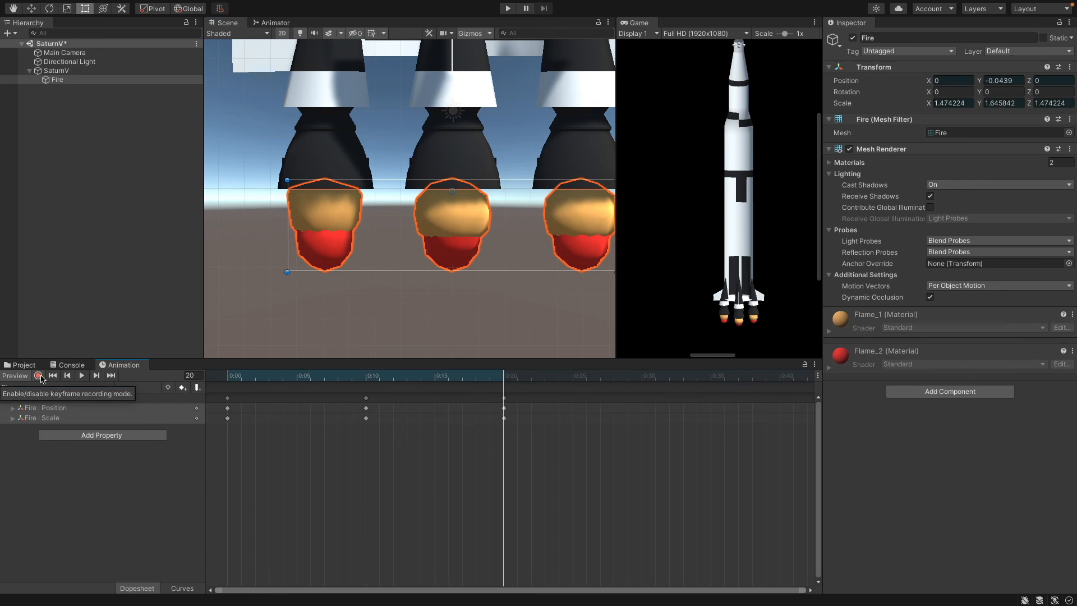
Delete the old SaturnV animator controller from the Animations folder, keeping SaturnV 1.
left_click(26, 365)
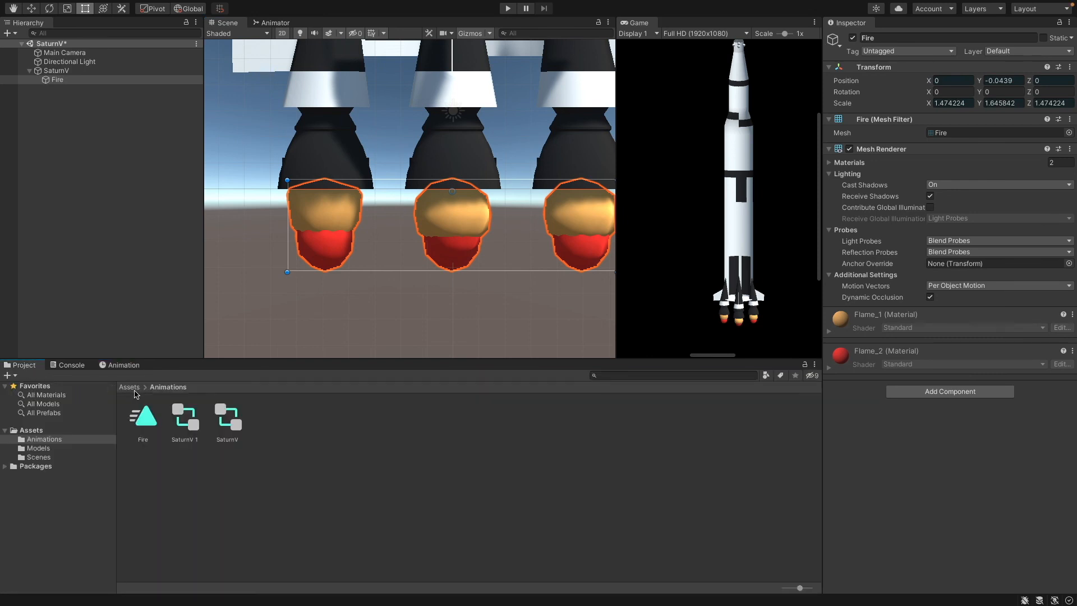
left_click(189, 423)
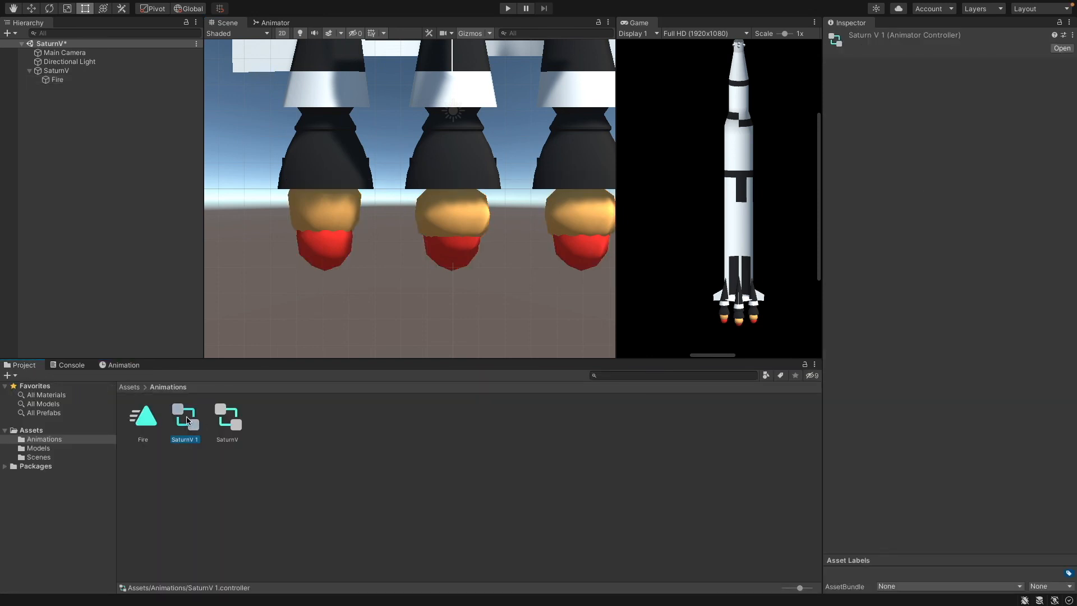
right_click(181, 420)
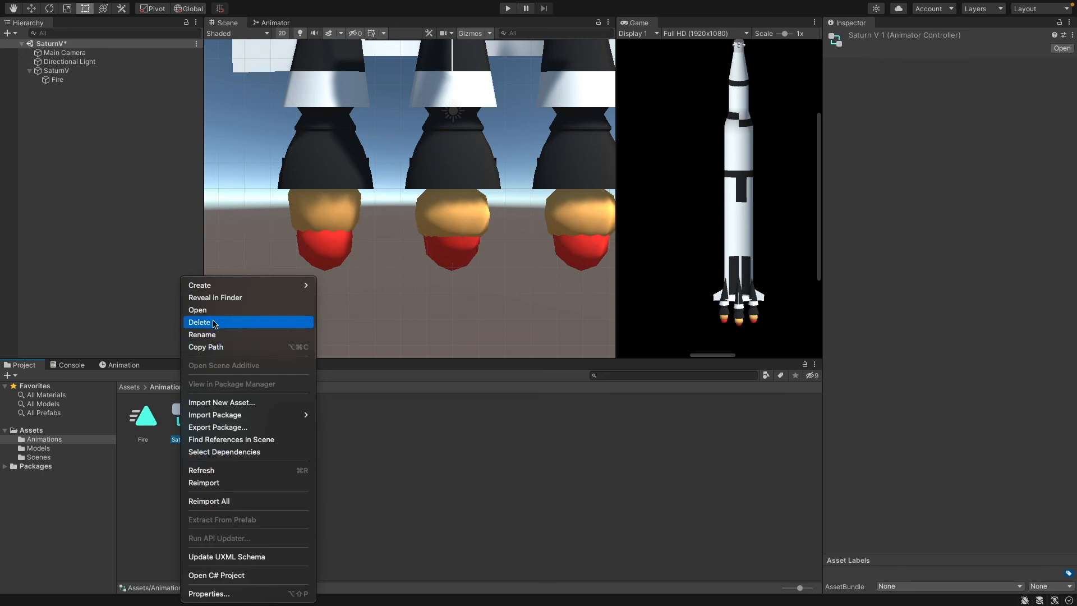
left_click(477, 453)
right_click(224, 415)
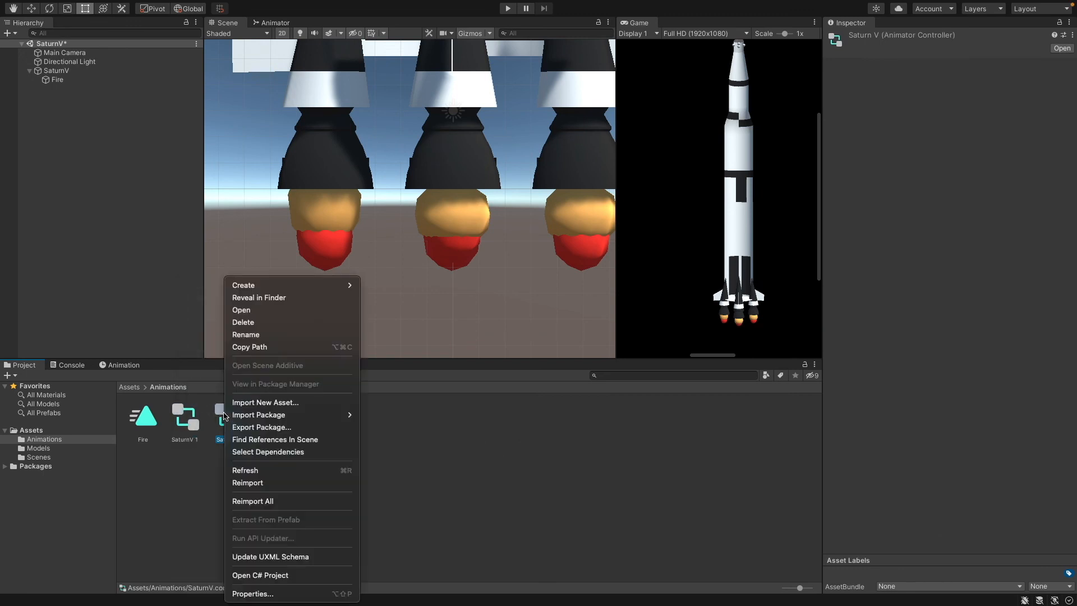
left_click(244, 322)
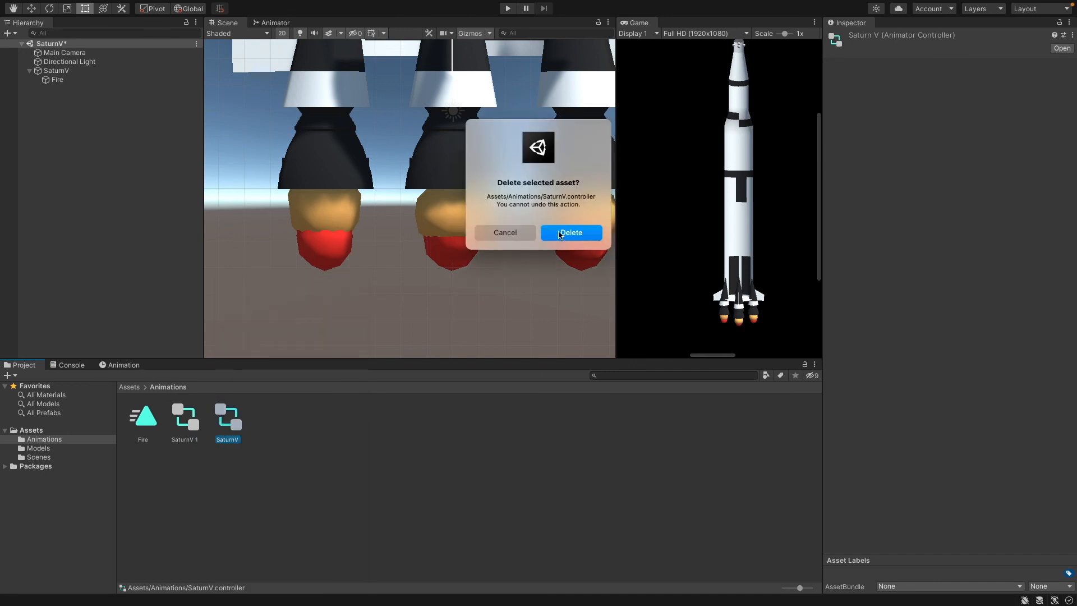
left_click(571, 233)
Rename the SaturnV 1 animator controller as SaturnV.
right_click(187, 420)
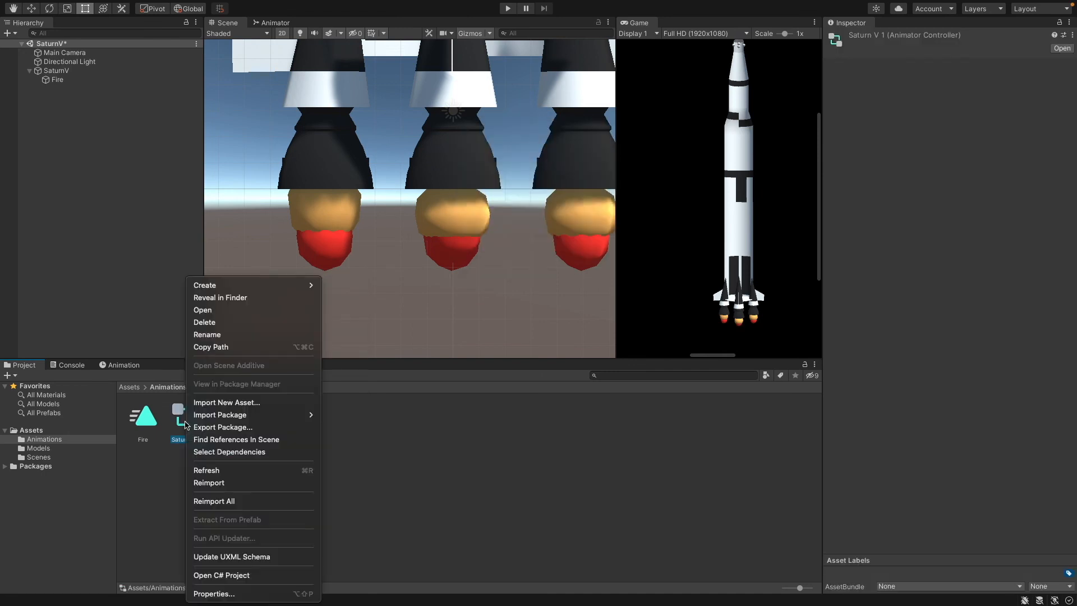
left_click(209, 334)
key("Return")
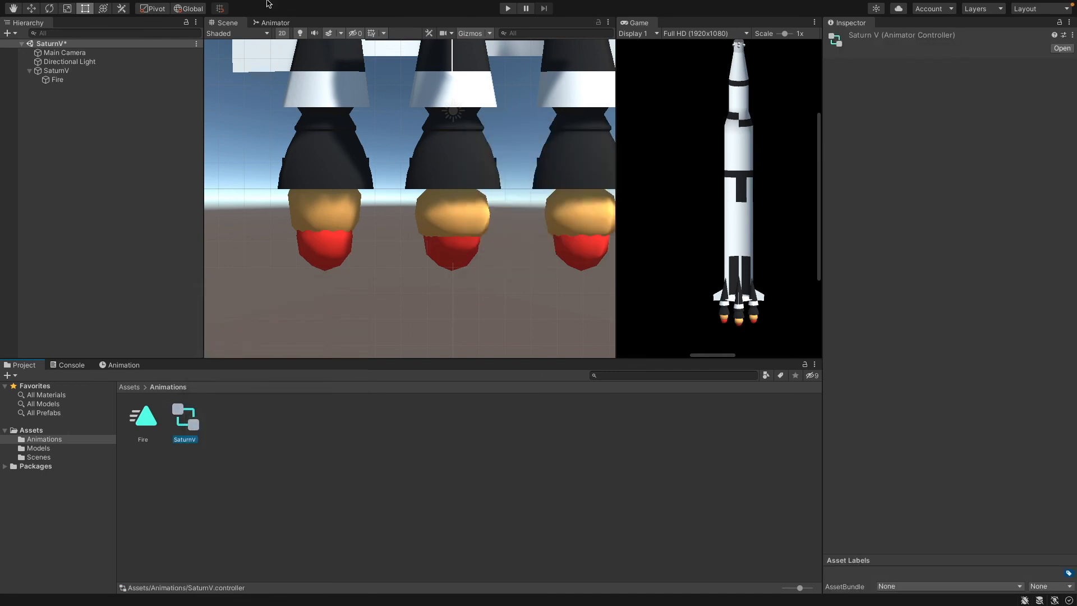
Enable the Animator component on the SaturnV object and assign the SaturnV controller to it.
left_click(56, 70)
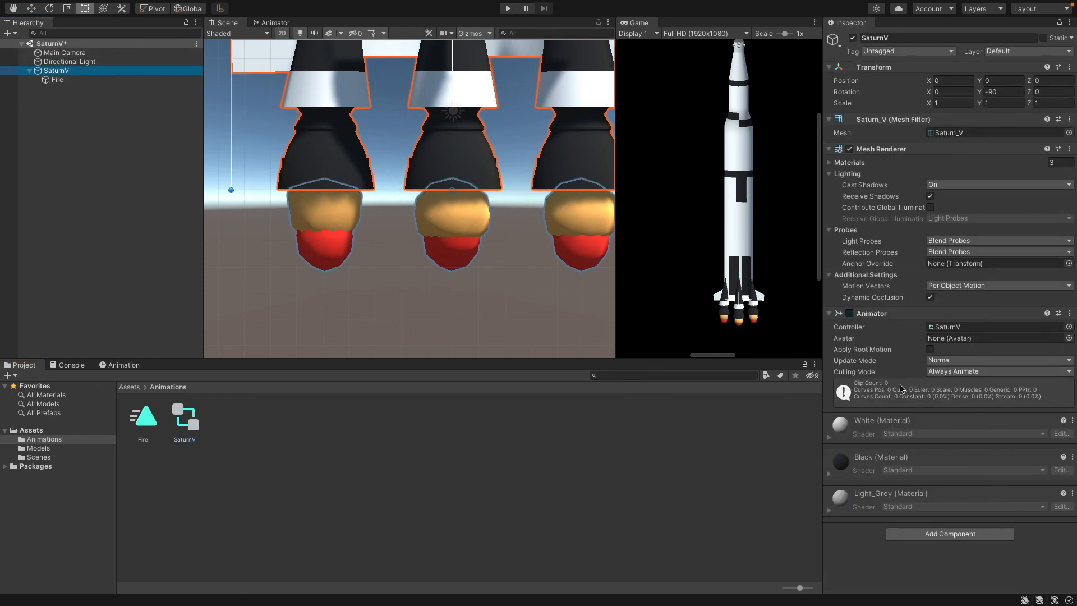
left_click(849, 313)
left_click(849, 314)
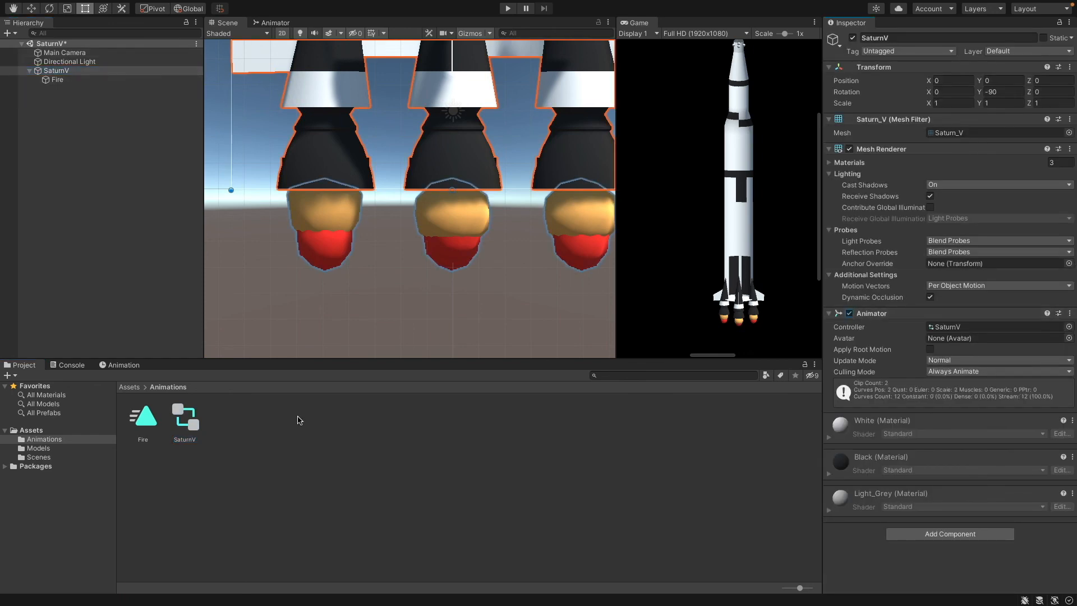
left_click_drag(184, 420, 946, 329)
left_click(56, 80)
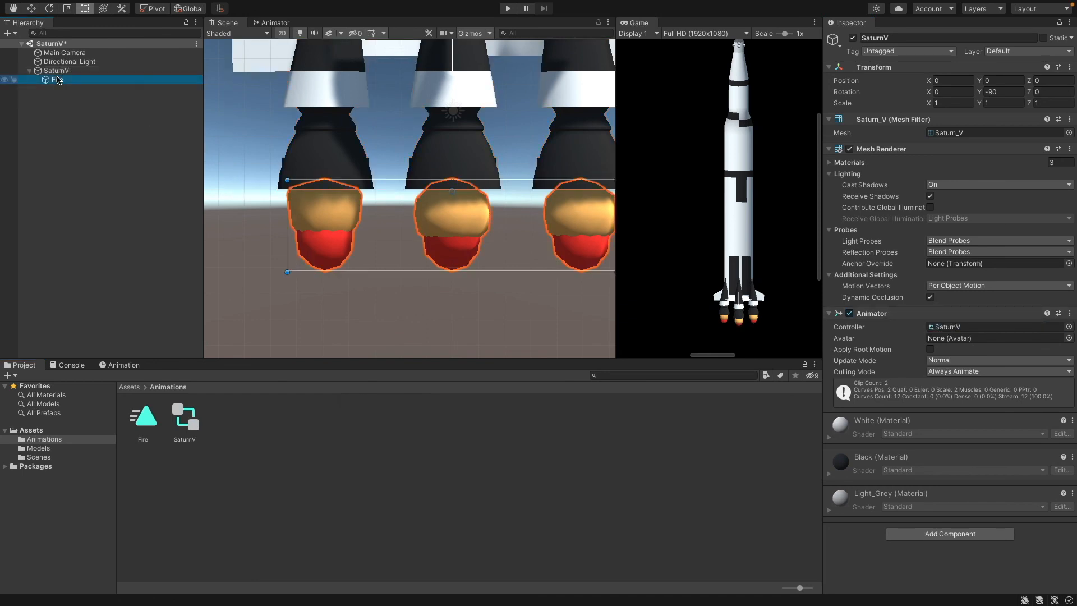
left_click(64, 70)
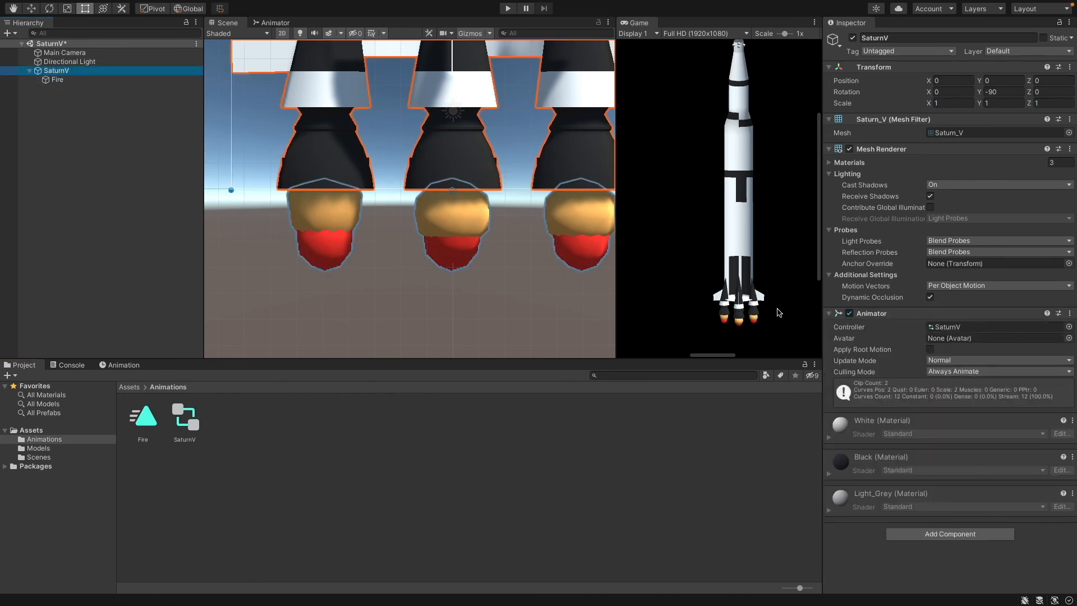
left_click(103, 214)
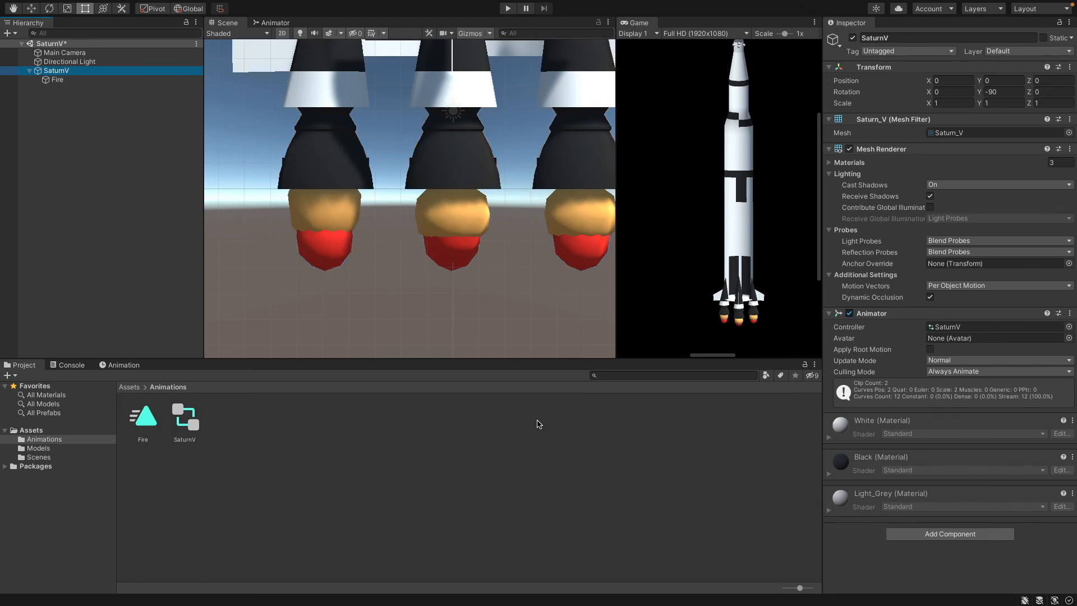
Inspect the Fire clip and the SaturnV controller's Fire state, and run the scene to preview the flame animation.
left_click(150, 420)
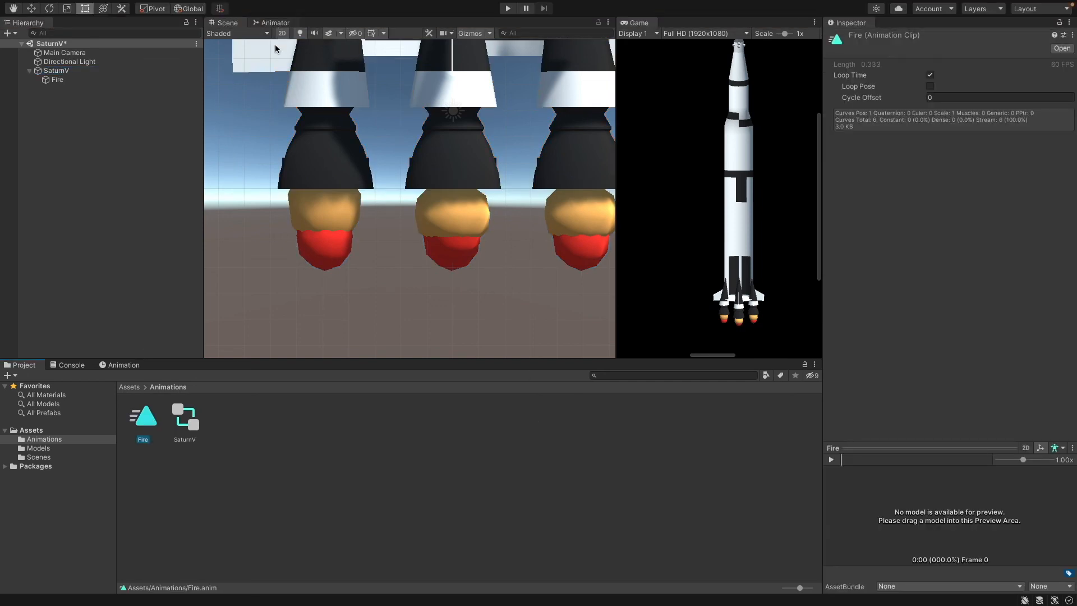
left_click(272, 22)
left_click(187, 426)
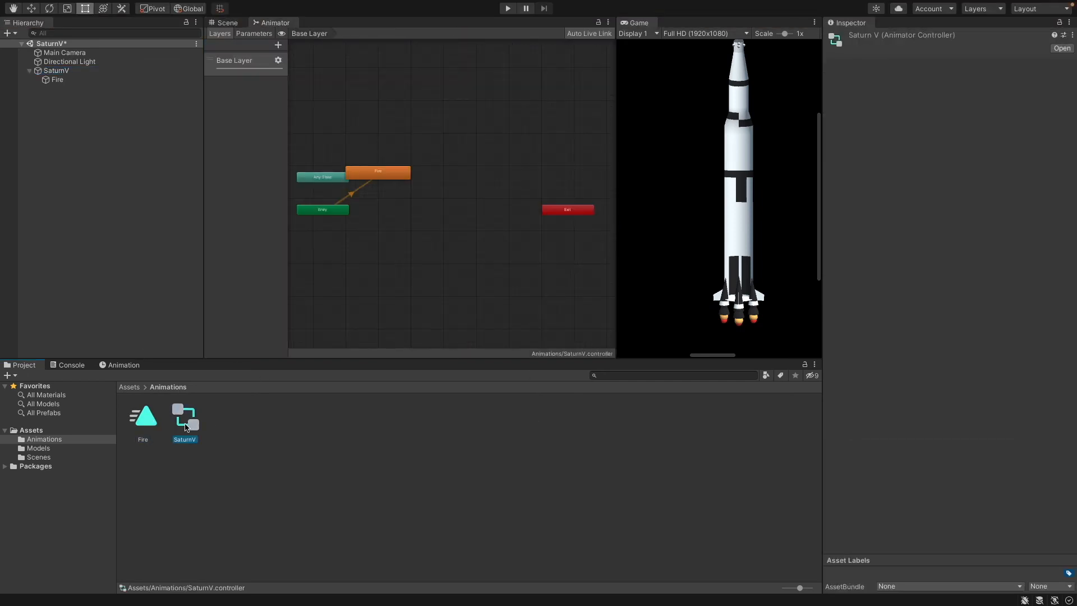
scroll(410, 171, "up", 3)
left_click(389, 178)
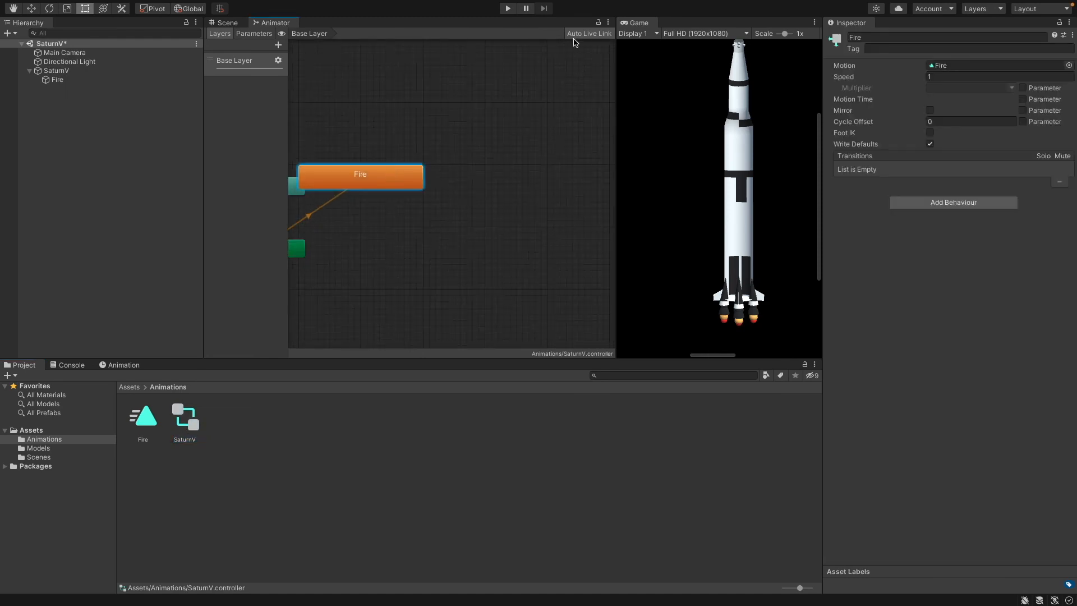
left_click(508, 9)
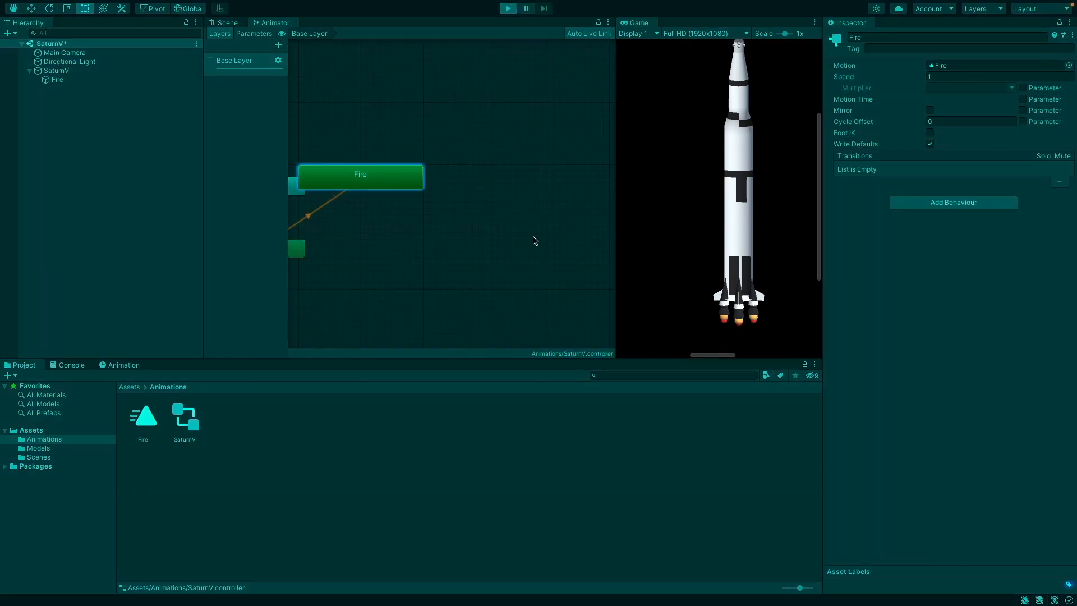